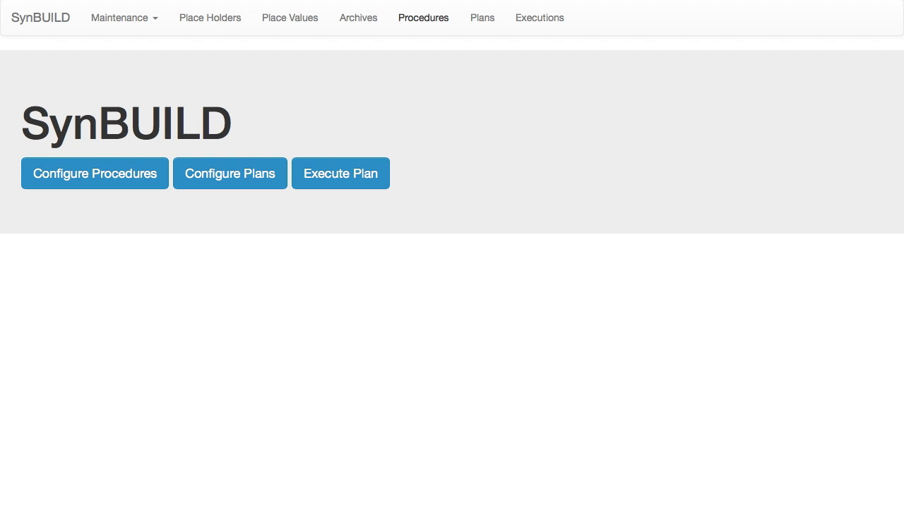
Step: Create a new procedure named "test" and select its root entry in the step tree
left_click(423, 18)
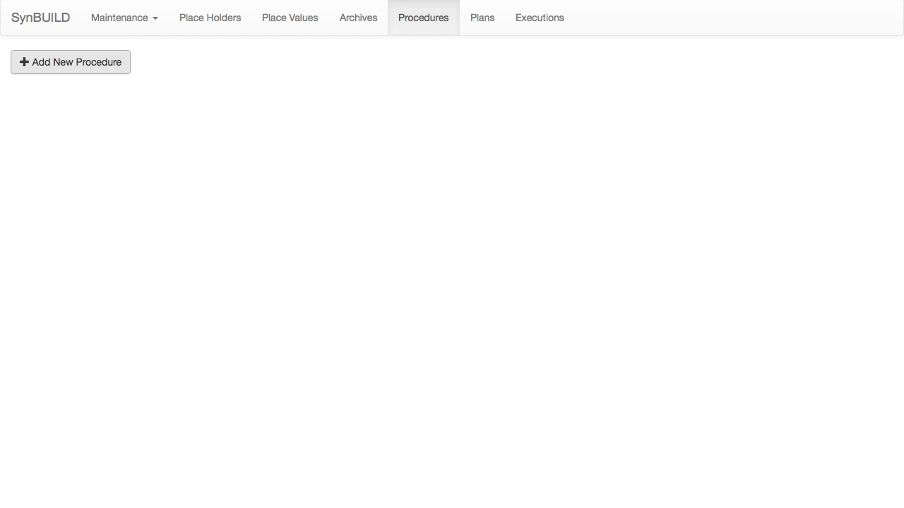
left_click(71, 62)
left_click(240, 120)
type("test")
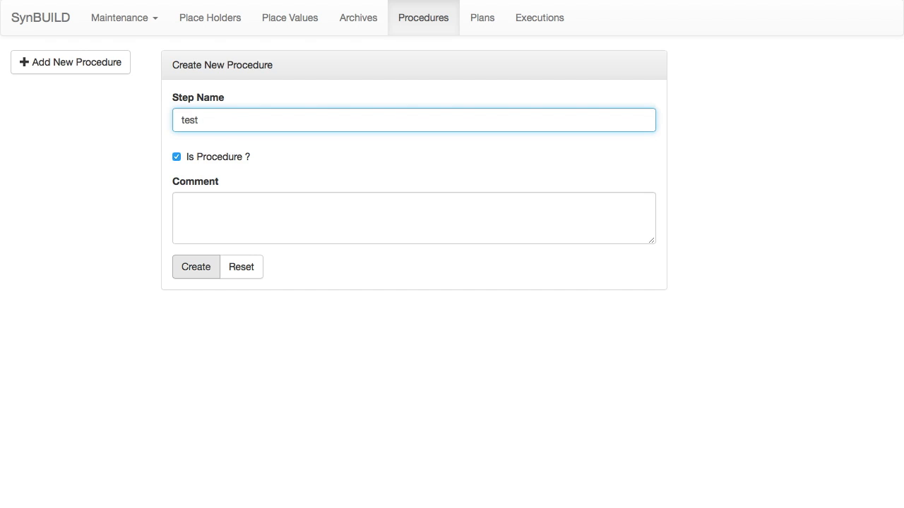
left_click(196, 266)
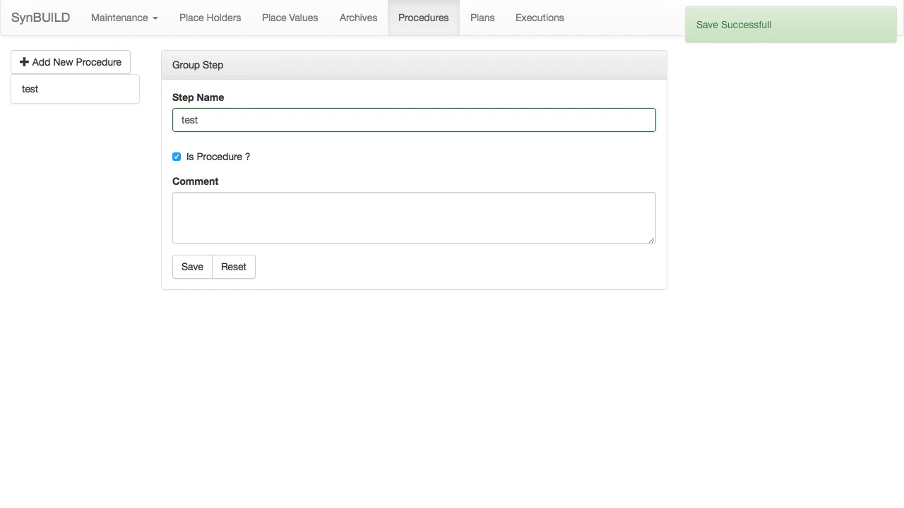
left_click(75, 89)
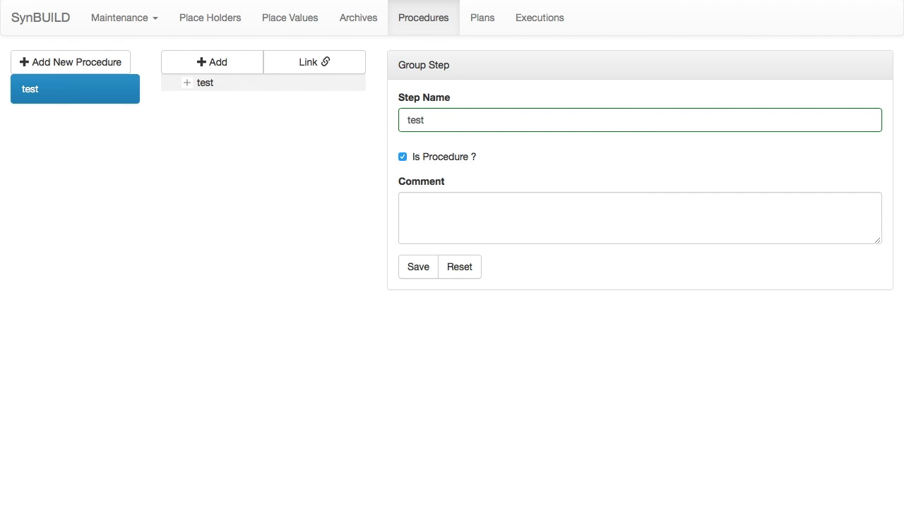
left_click(205, 82)
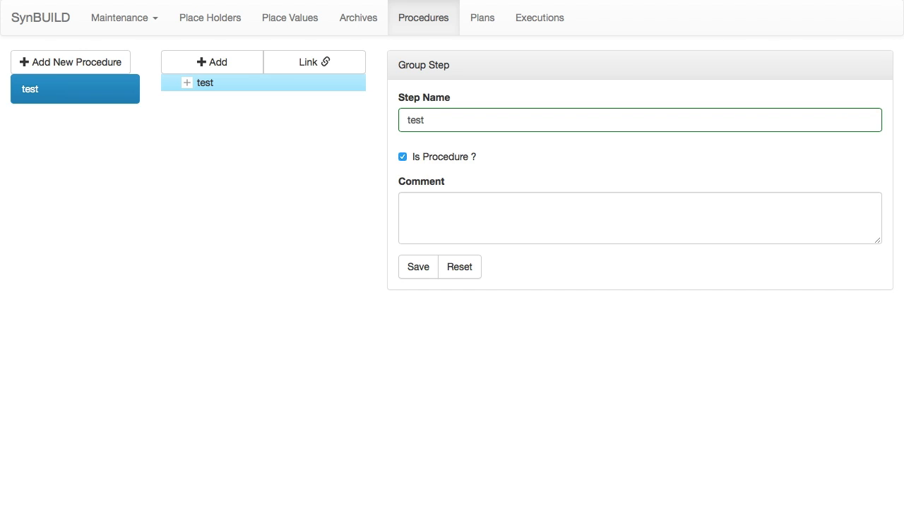
Step: View the Windows and Linux test machines' desktops, and return to the procedure configuration in SynBUILD
key("ctrl+Left")
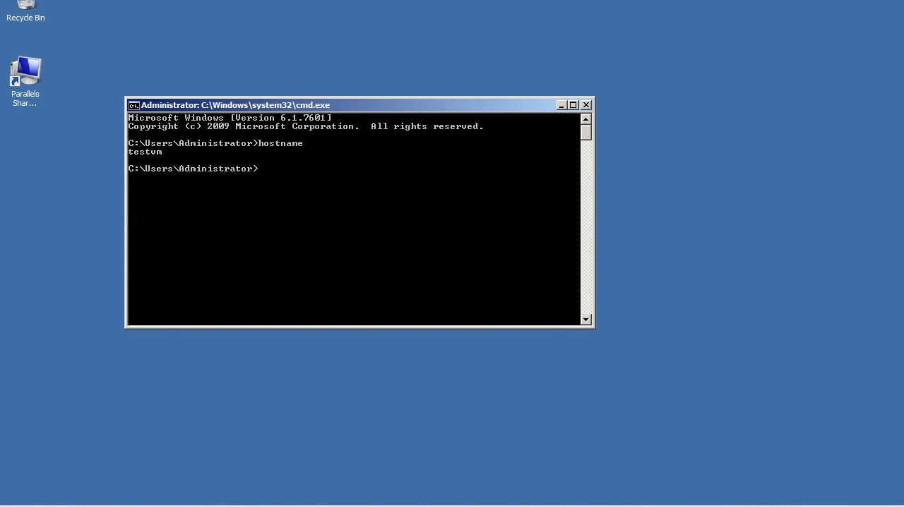
key("ctrl+Right")
key("ctrl+Right")
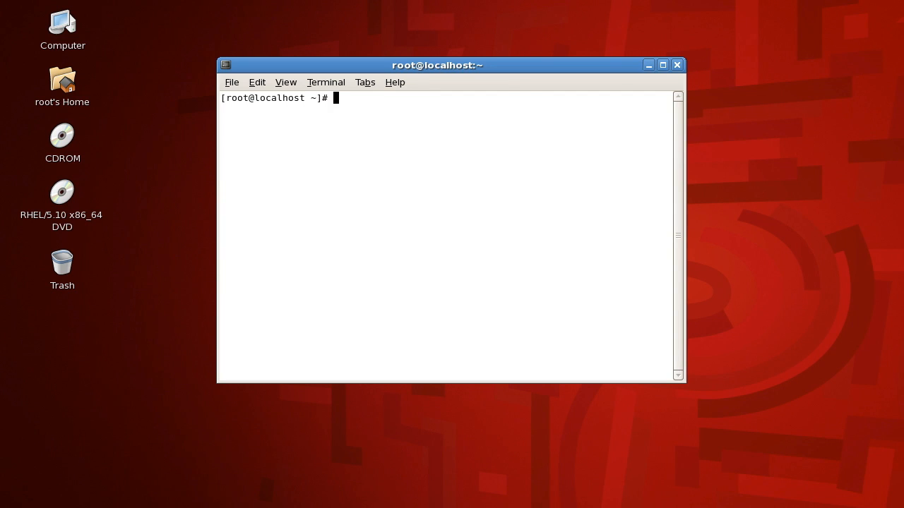
key("ctrl+Left")
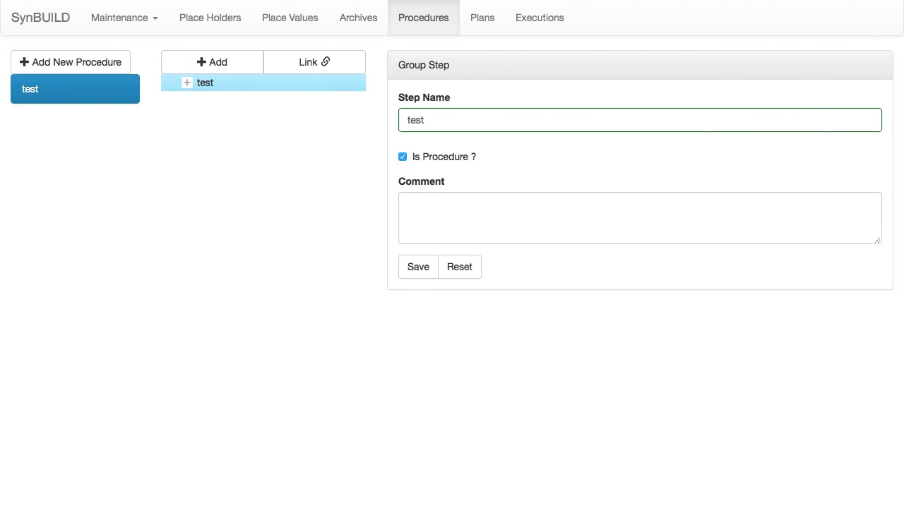
Step: Start a new Execute Shell Step under the test procedure and name it "get lin ip"
left_click(212, 62)
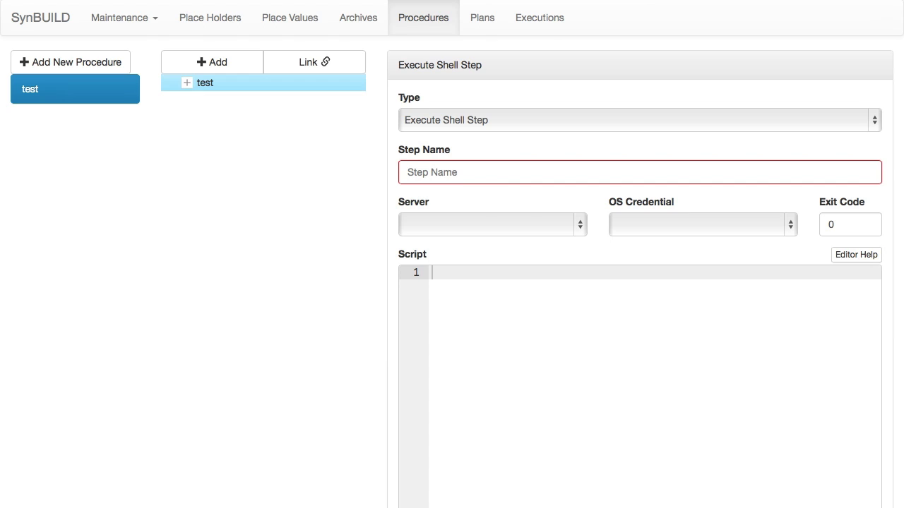
left_click(452, 172)
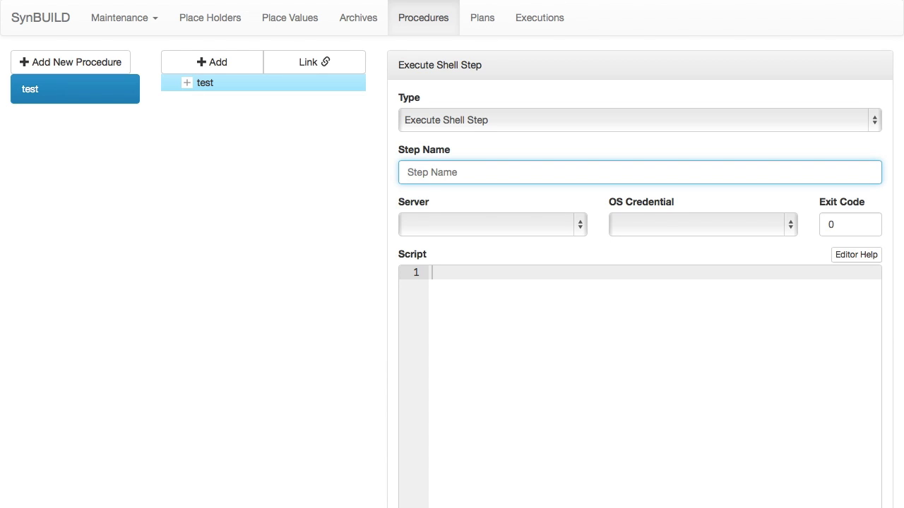
type("get lin ip")
Step: Set the shell step's server to Linux Test VM and its OS credential to root on Linux
key("Tab")
key("space")
key("Down")
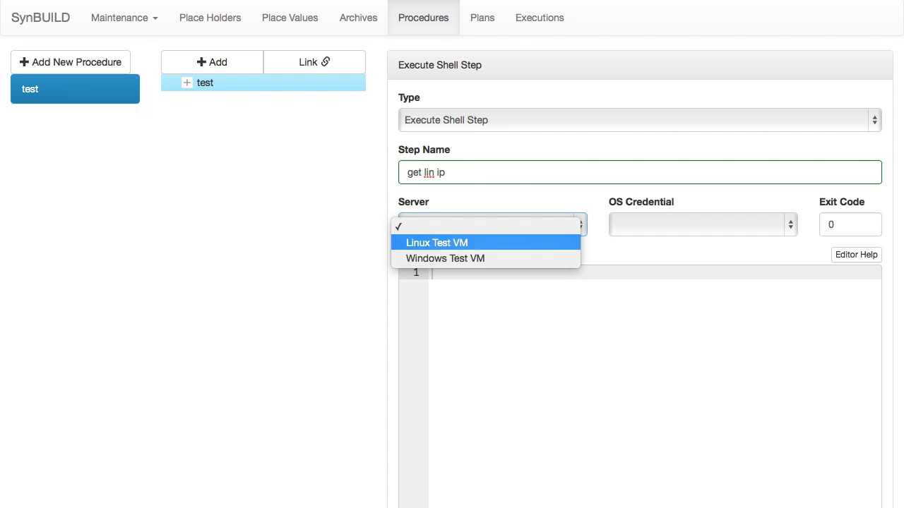
key("Return")
key("Tab")
key("space")
key("Escape")
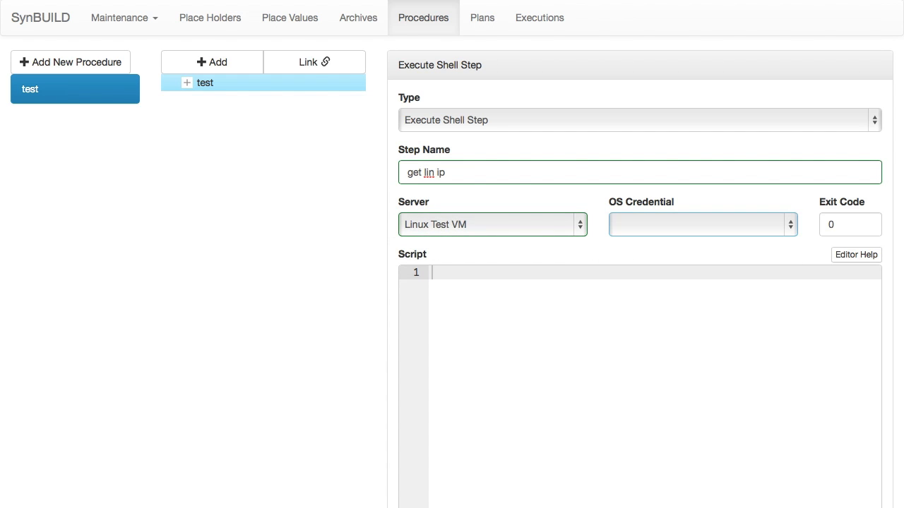
key("space")
key("Down")
key("Down")
key("Return")
Step: Enter ifconfig as the shell step's script and create the step
key("Tab")
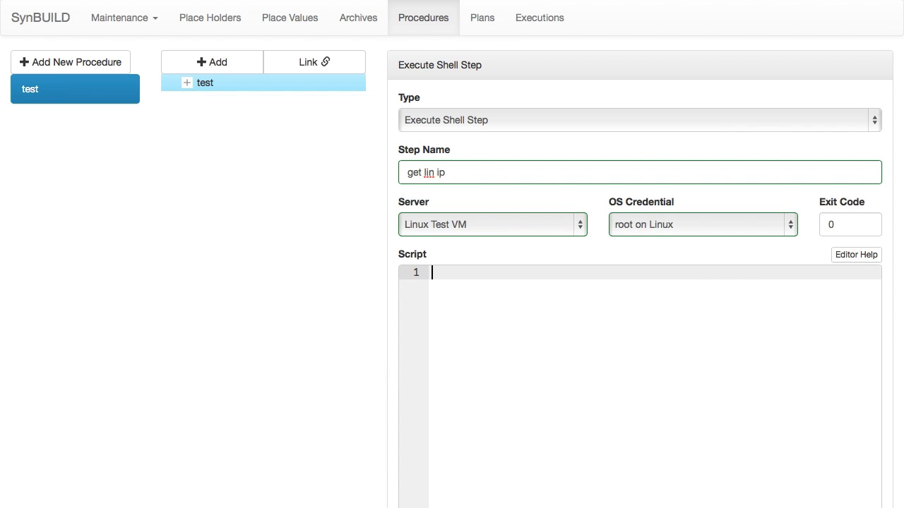
key("Tab")
type("ifconfig")
key("Return")
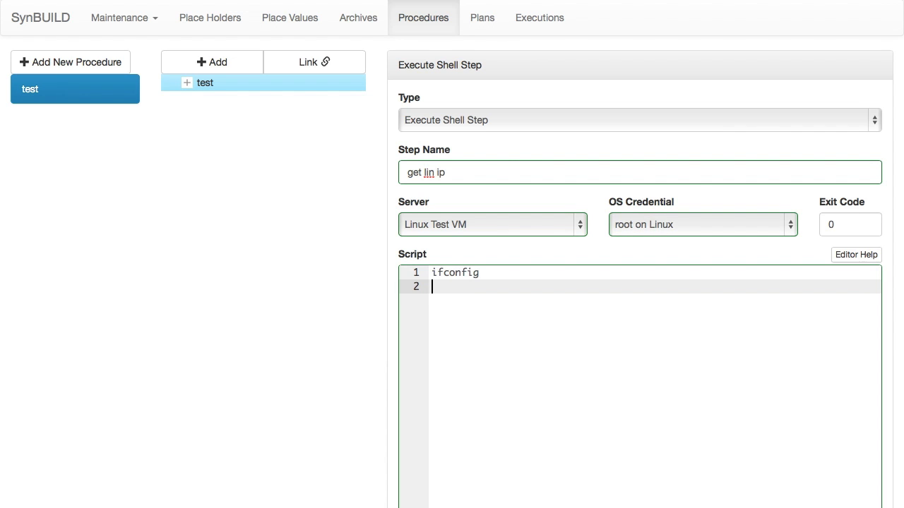
scroll(639, 282, "down", 3)
left_click(418, 507)
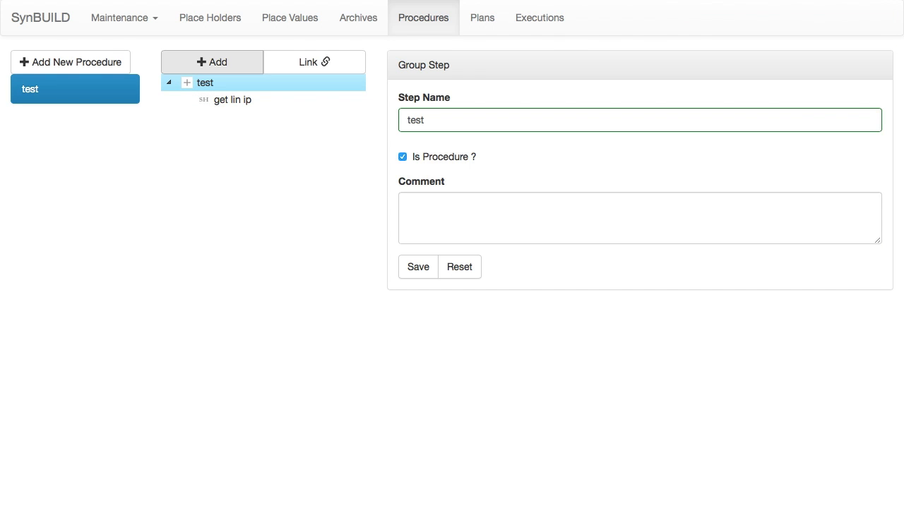
Step: Start another step under the test procedure with type Execute Windows Command and name "get win ip"
left_click(211, 62)
left_click(640, 120)
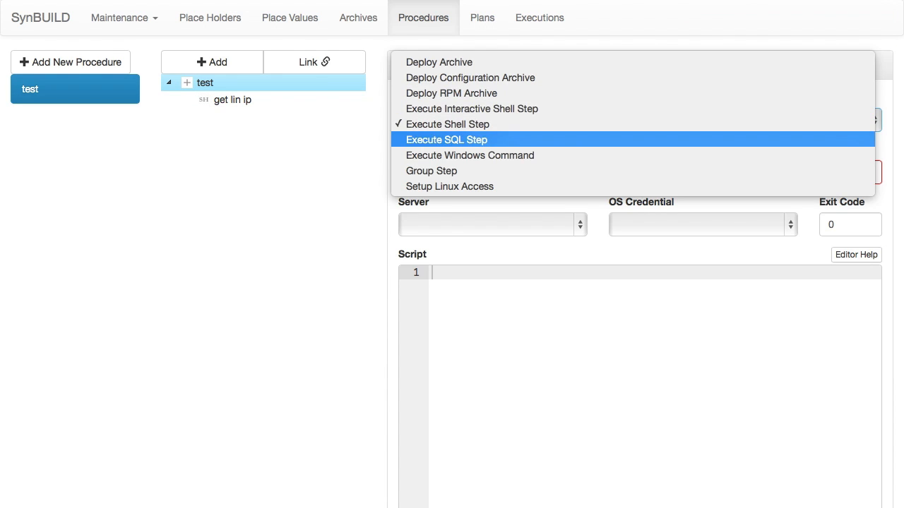
key("Return")
key("Tab")
type("g")
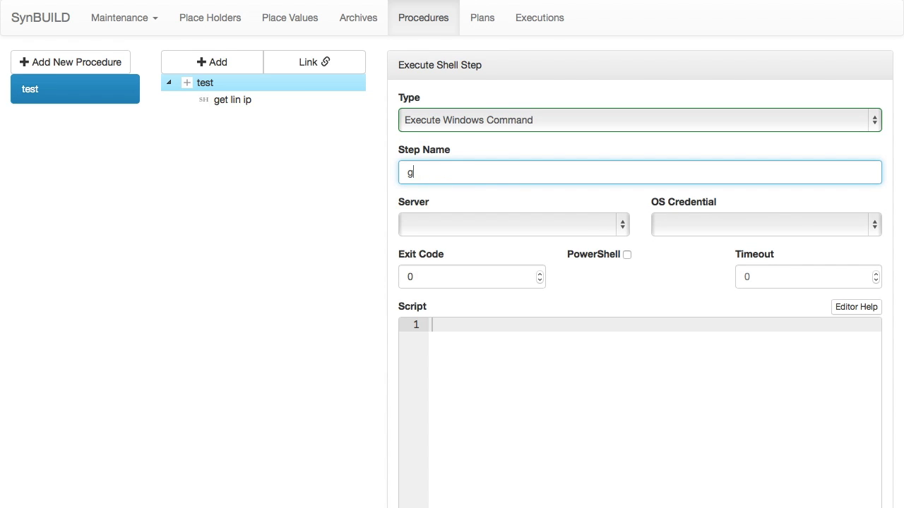
type("et win ip")
Step: Set the Windows step's server to Windows Test VM and its OS credential to Administrator on Windows
key("Tab")
key("space")
key("Down")
key("Down")
key("Return")
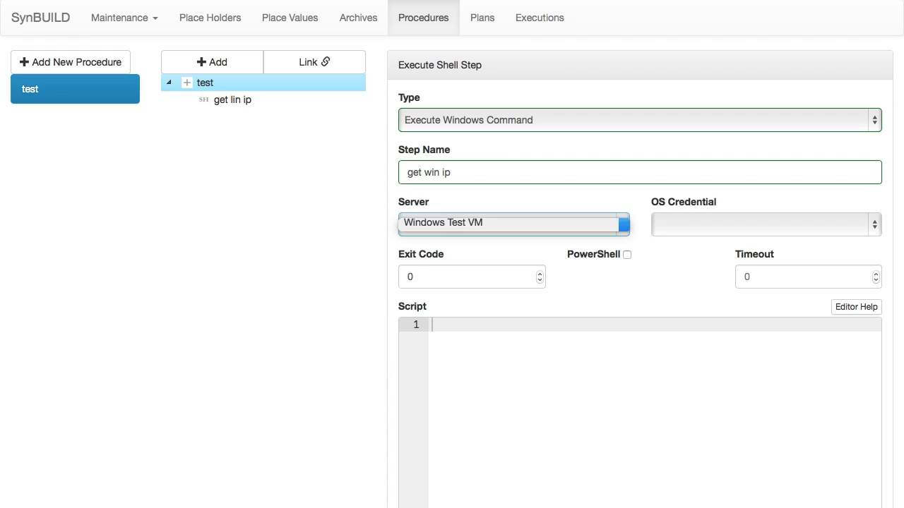
key("Tab")
key("space")
key("Down")
key("Return")
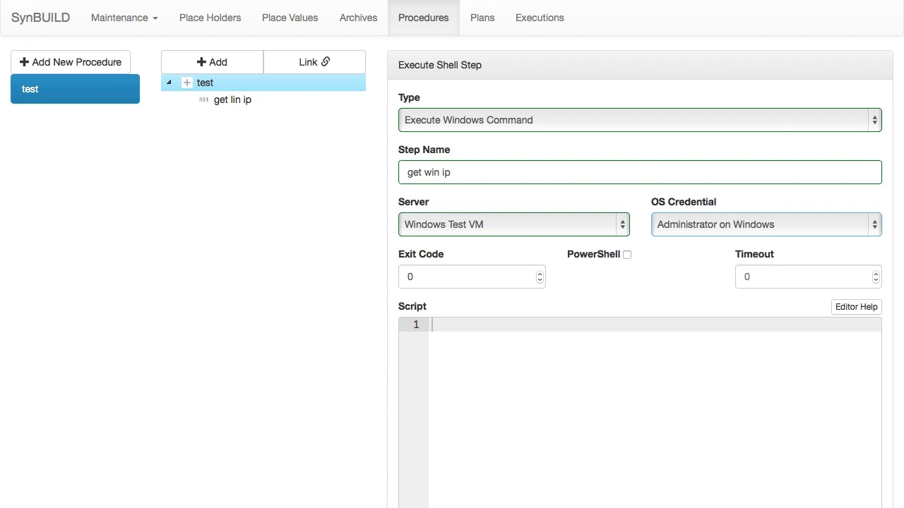
Step: Enter ipconfig as the Windows step's script and create the step
left_click(432, 325)
type("ipconfig")
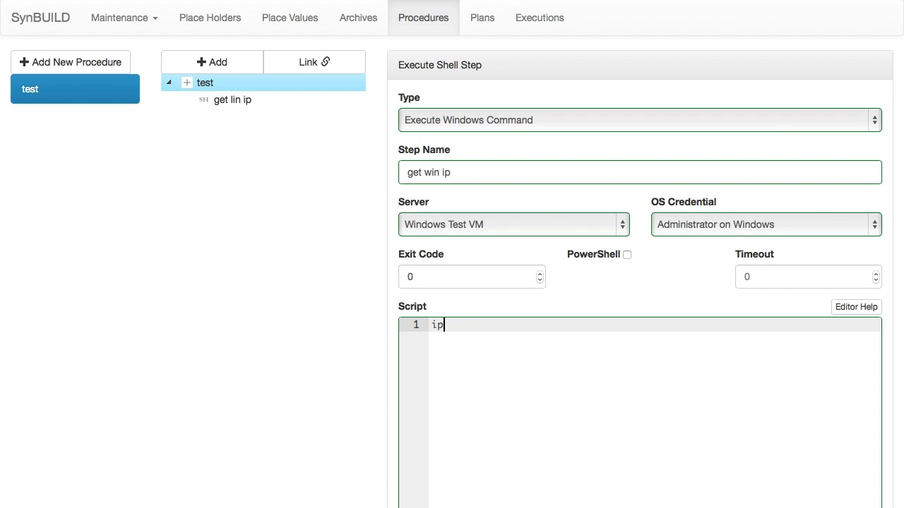
key("Return")
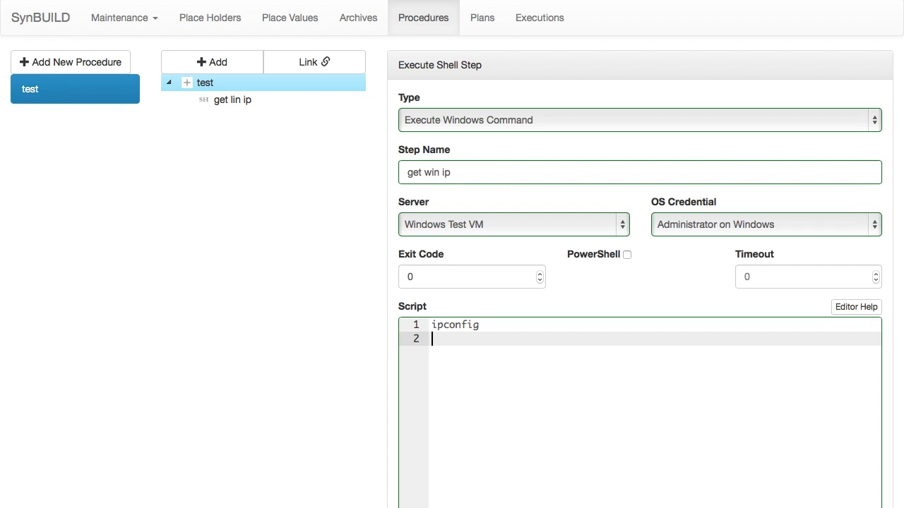
scroll(452, 254, "down", 4)
left_click(422, 498)
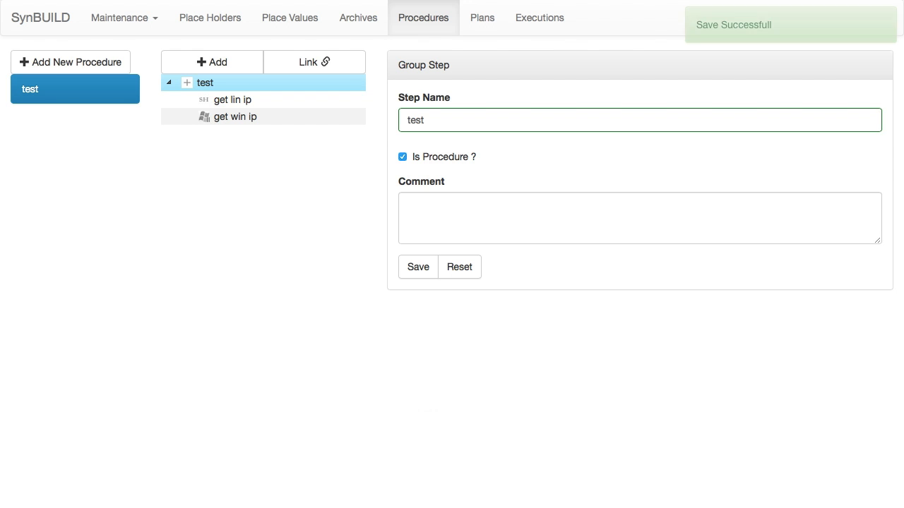
Step: Create a new plan named "test 1" that uses the test procedure
left_click(482, 17)
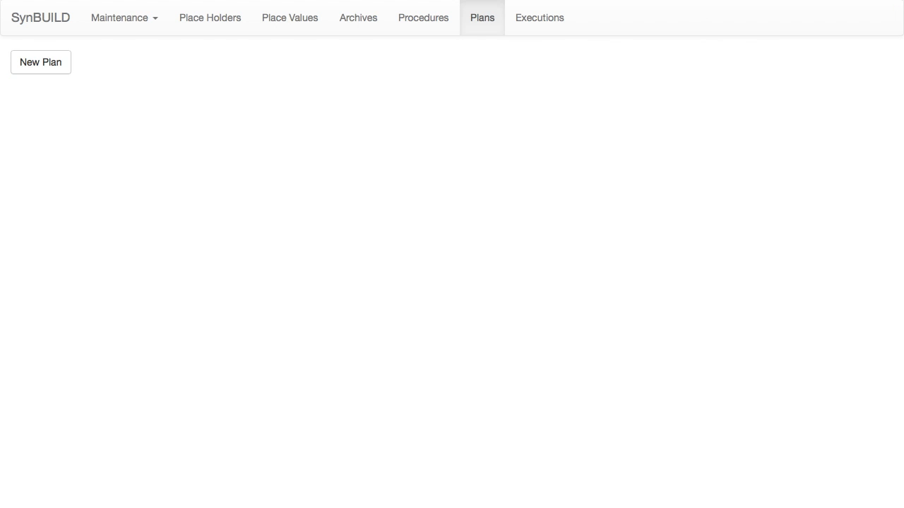
left_click(41, 63)
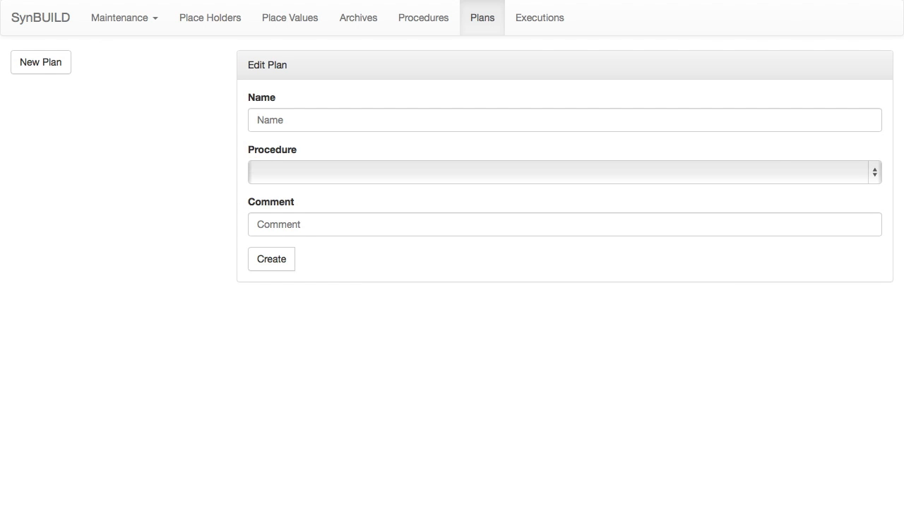
left_click(564, 172)
left_click(512, 191)
left_click(564, 120)
type("test 1")
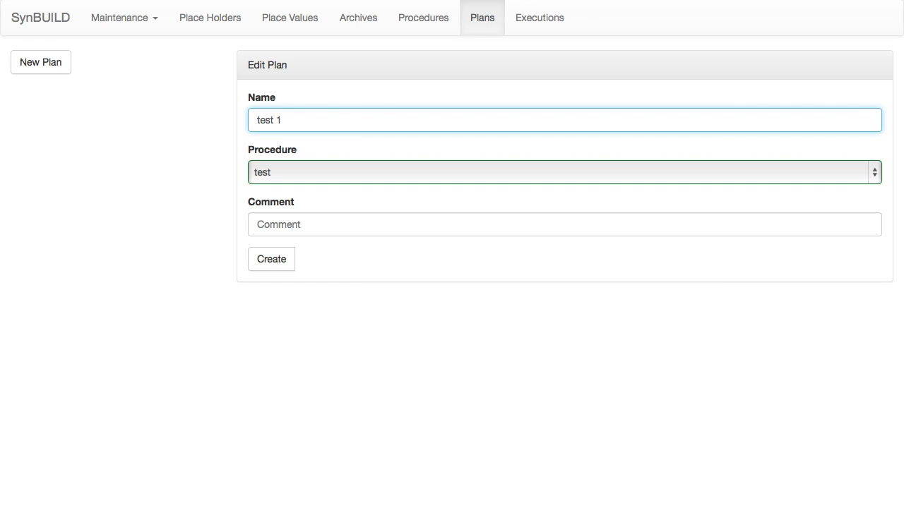
key("Return")
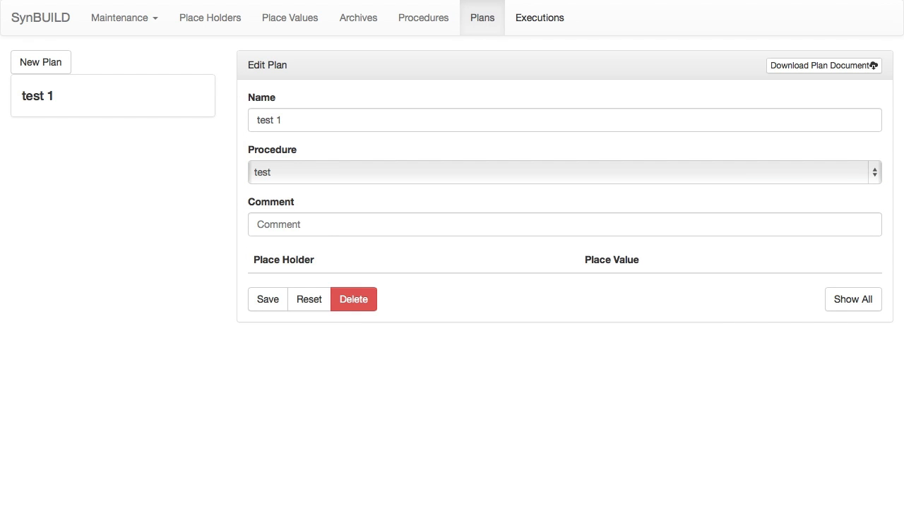
Step: Create a new execution of the test 1 plan and run it
left_click(539, 17)
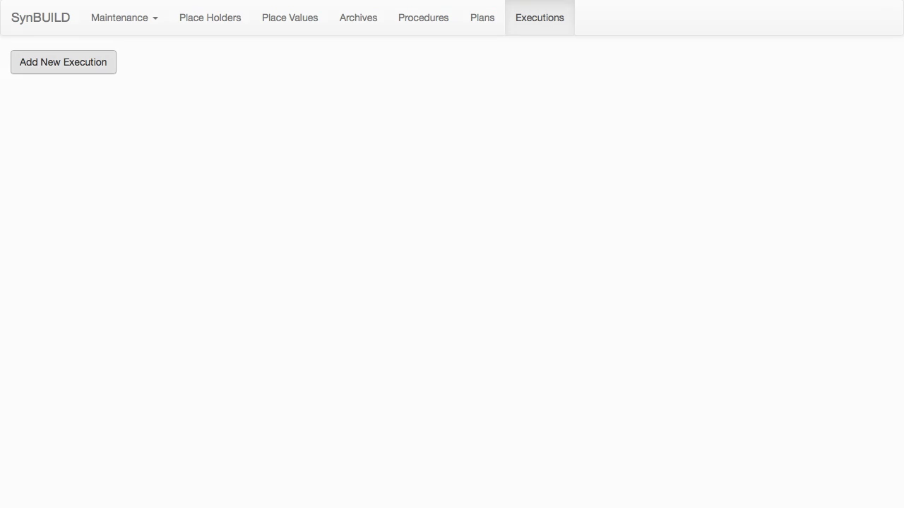
left_click(64, 62)
left_click(452, 101)
left_click(452, 104)
key("Return")
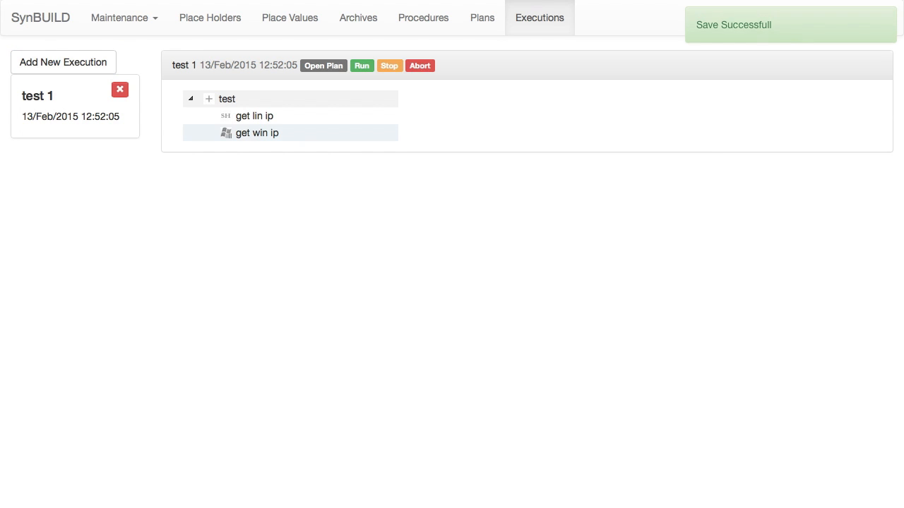
left_click(227, 98)
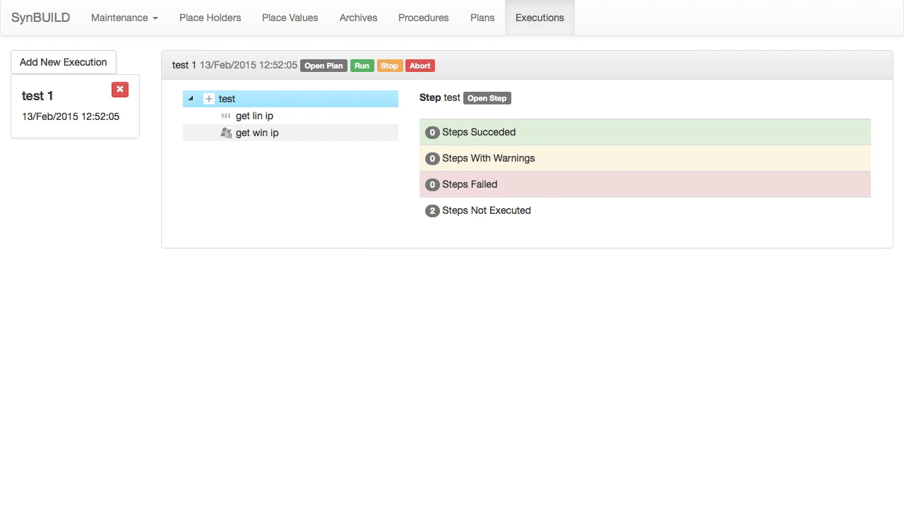
left_click(362, 66)
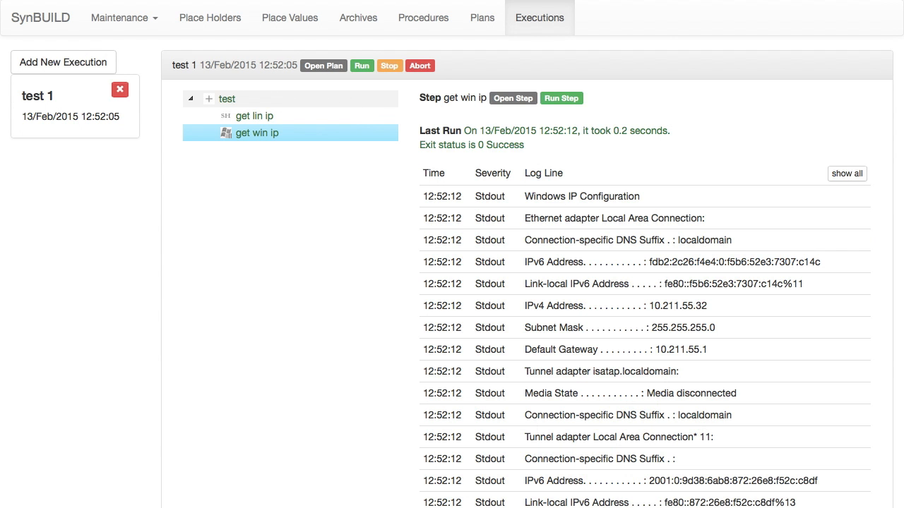
Step: Examine the execution logs of get win ip and get lin ip for each machine's IPv4 address
scroll(636, 261, "down", 2)
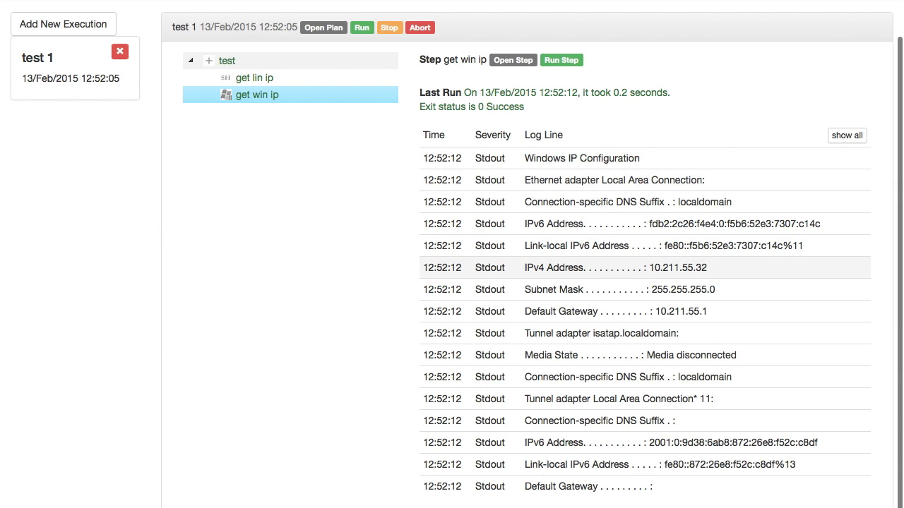
left_click_drag(524, 268, 707, 268)
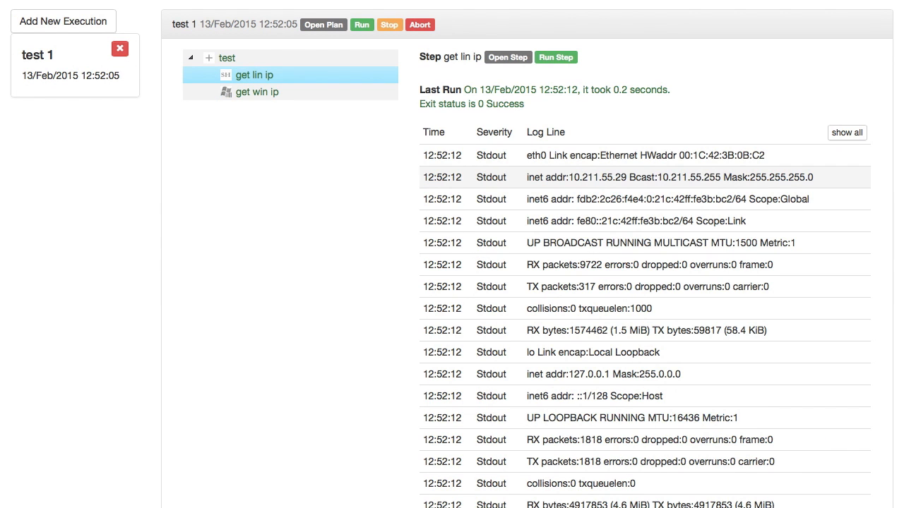
left_click_drag(527, 177, 628, 178)
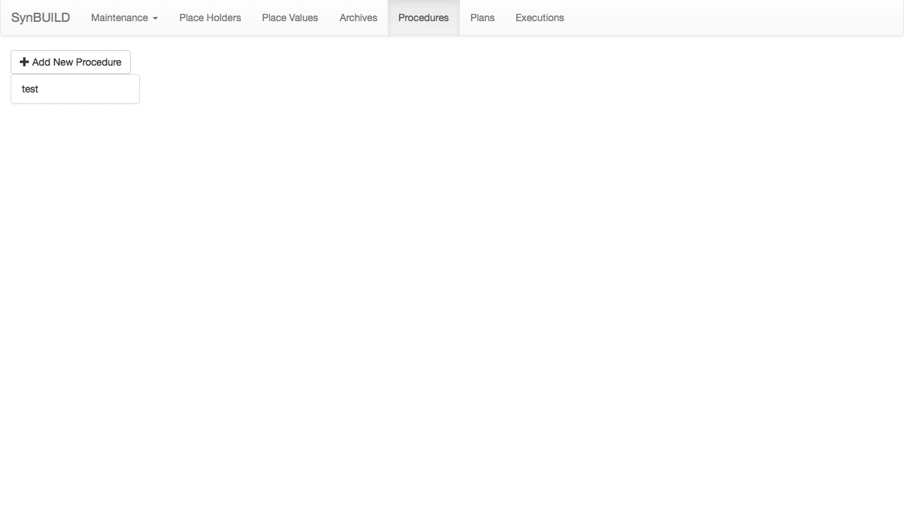
Step: Add a Group Step named "Linux" under the root of the test procedure
left_click(75, 89)
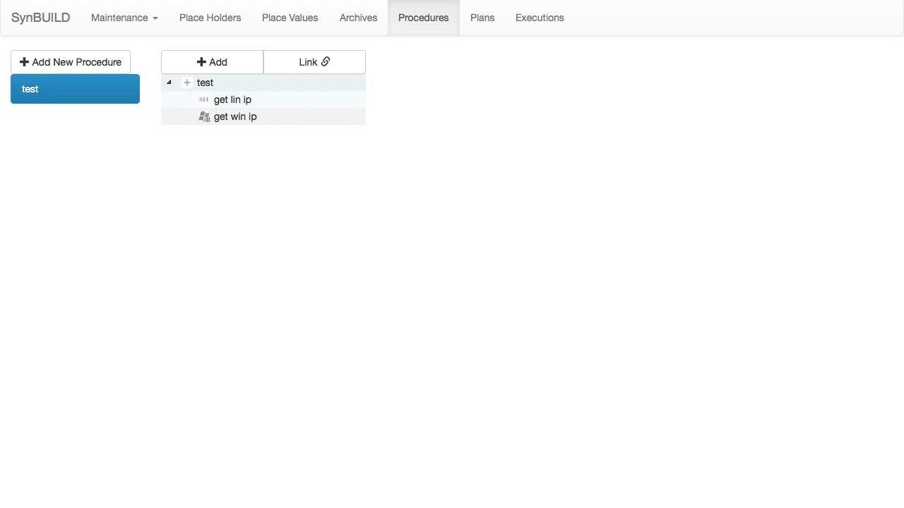
left_click(205, 83)
left_click(211, 62)
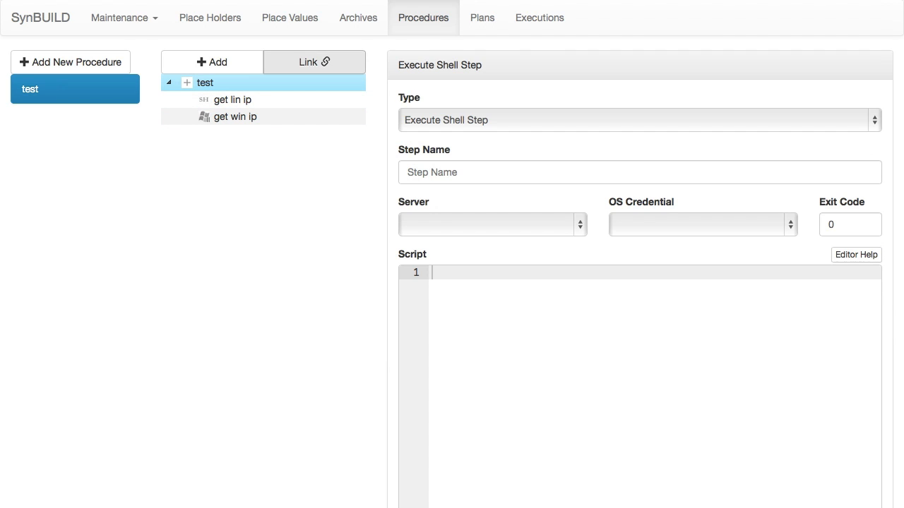
left_click(640, 120)
key("Down")
key("Return")
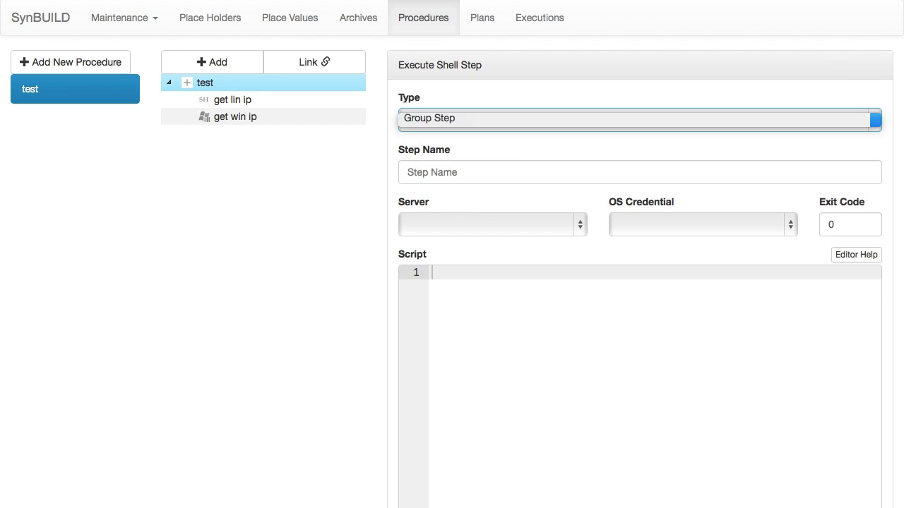
key("Tab")
type("Linux")
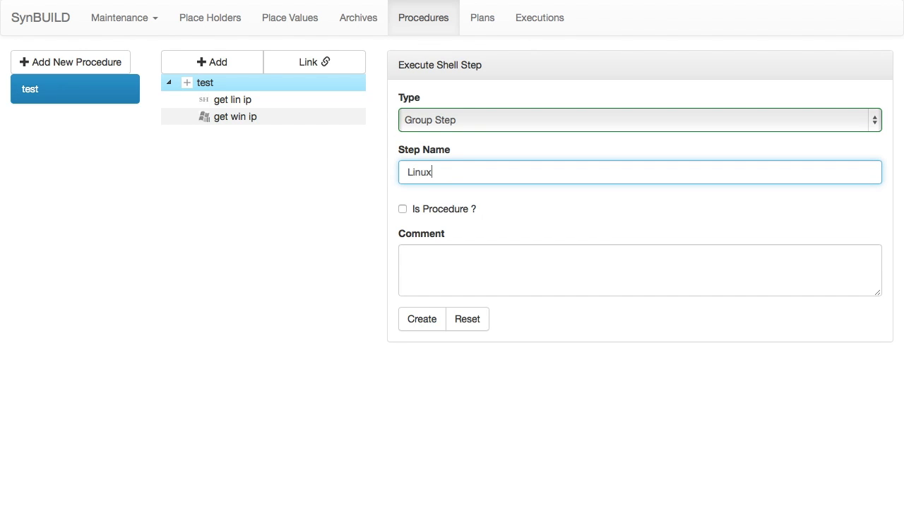
key("Return")
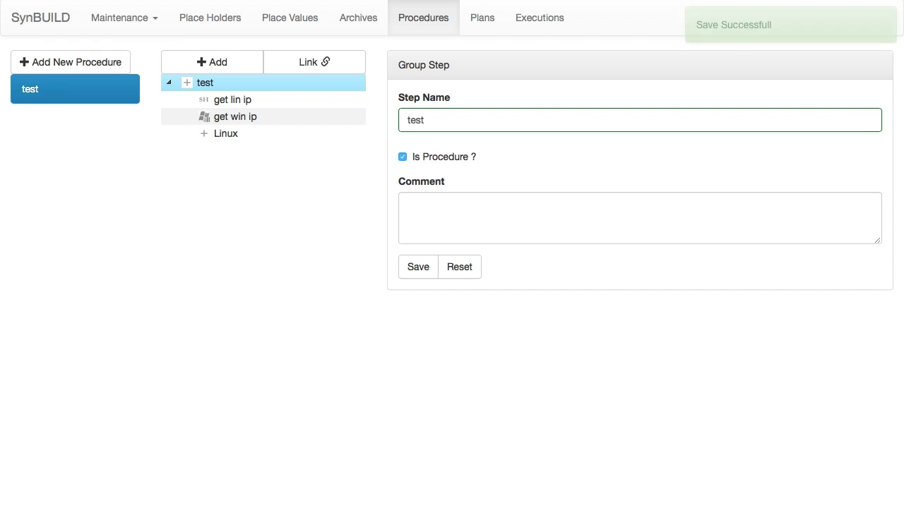
Step: Add a second Group Step named "windows" under the root of the test procedure
left_click(212, 63)
left_click(452, 120)
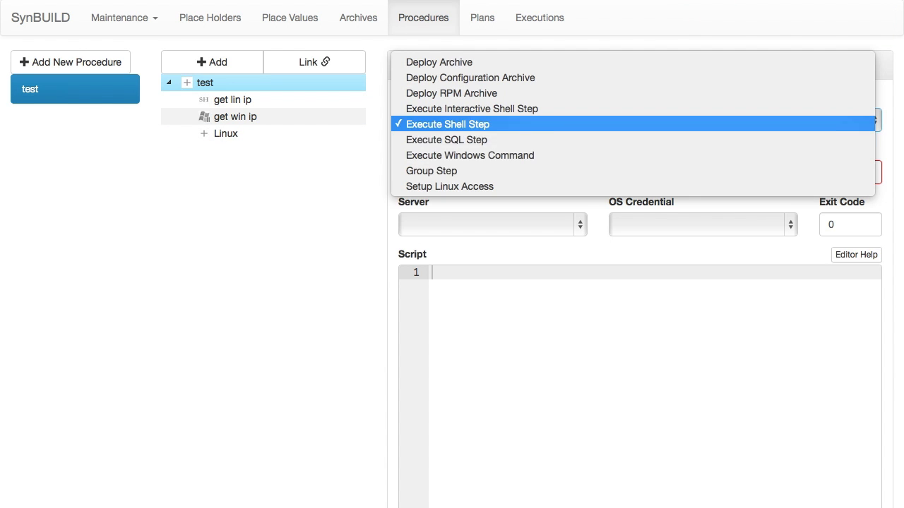
left_click(452, 170)
left_click(410, 172)
type("windows")
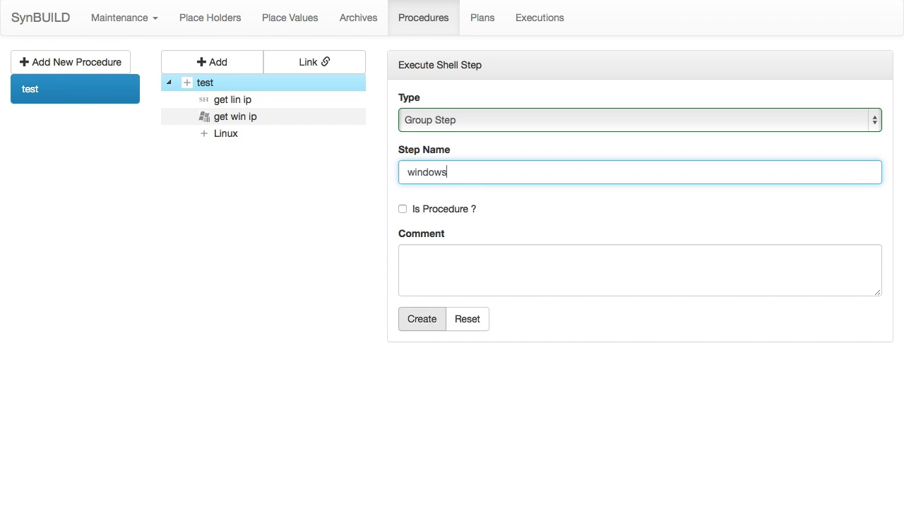
left_click(422, 319)
Step: Start a shell step "set lin hostname" in the Linux group, using server Linux Test VM and credential root on Linux
left_click(226, 133)
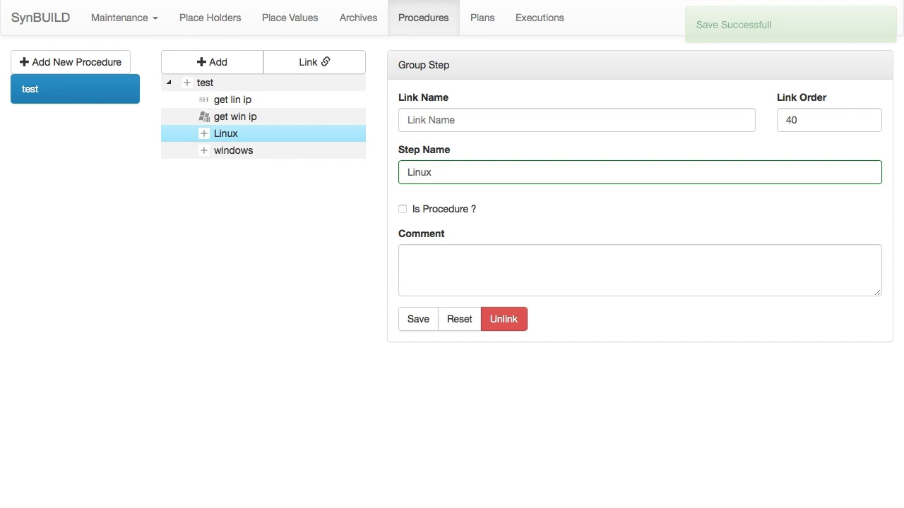
left_click(212, 62)
left_click(409, 173)
type("set l")
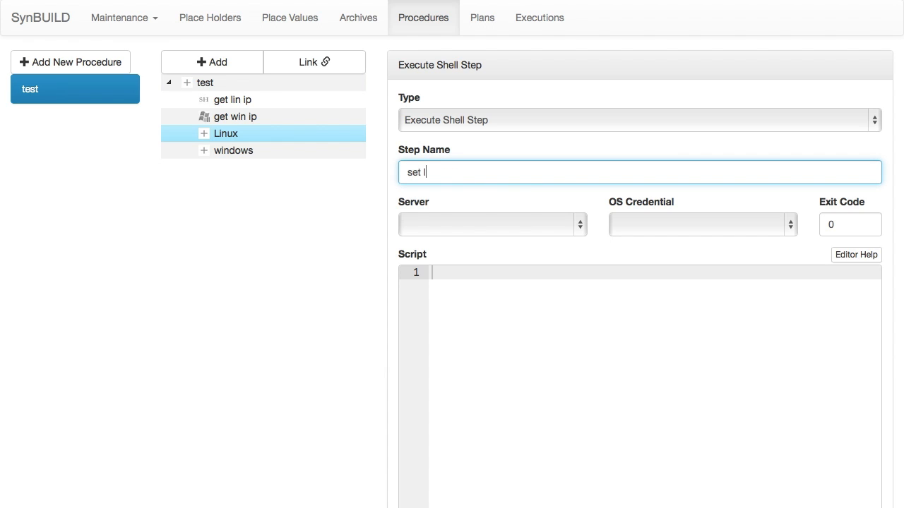
type("in hostname")
left_click(493, 225)
left_click(452, 243)
left_click(699, 224)
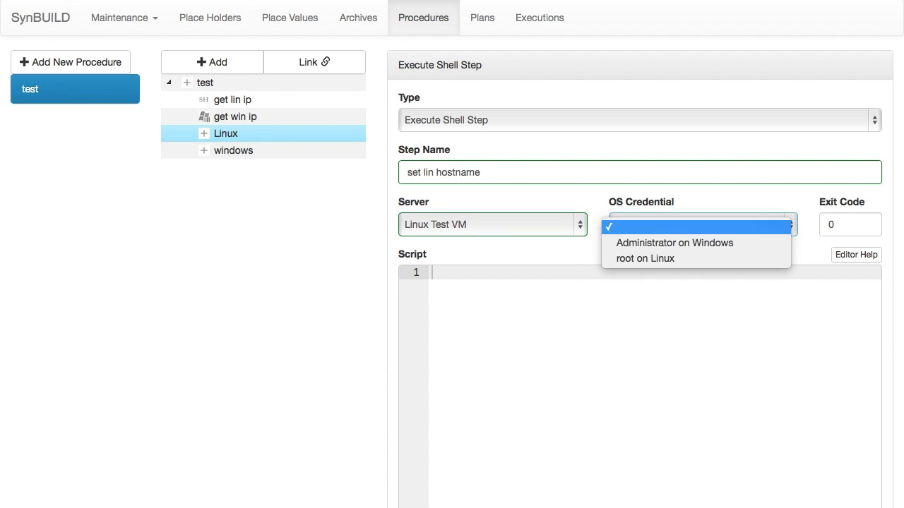
left_click(646, 258)
Step: Enter hostname testvm1 and sed "s/HOSTNAME=.*/HOSTNAME=testvm1/g" /etc/sysconfig/network as the Linux step's script and create the step
left_click(433, 272)
type("hostnam")
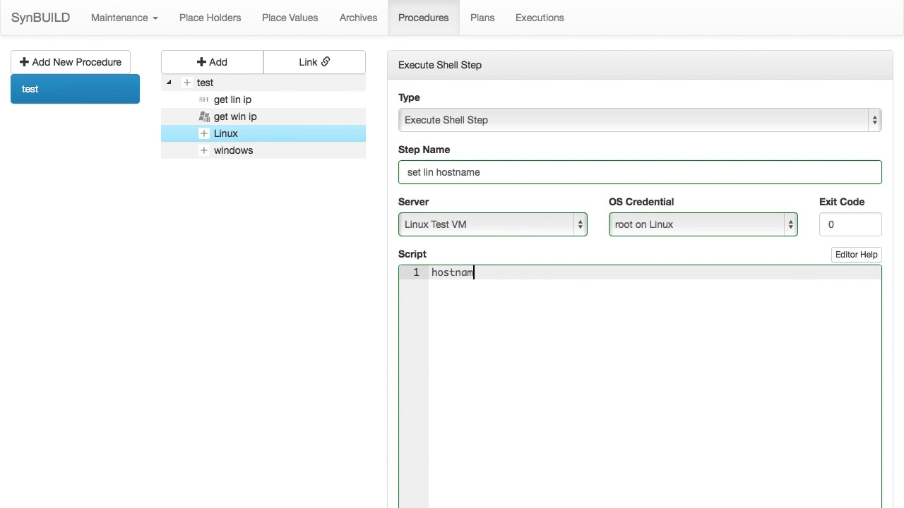
type("e testvm1")
key("Return")
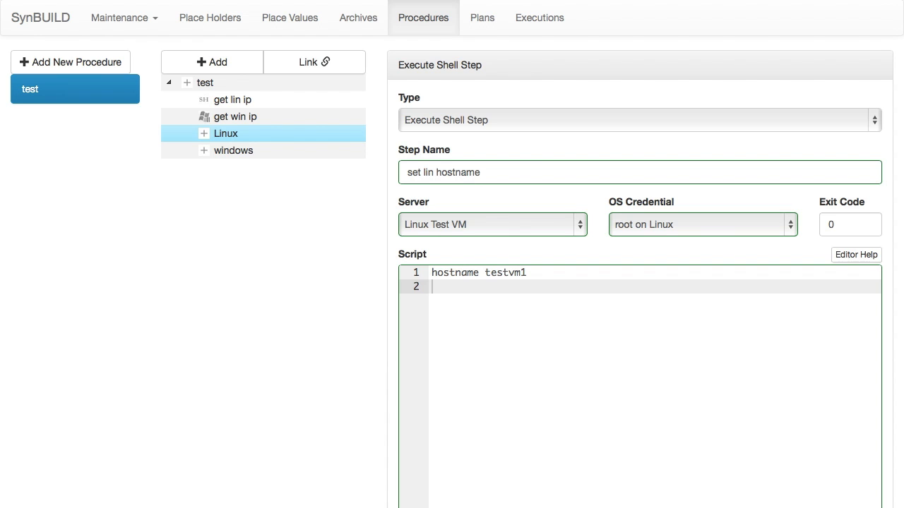
type("sed \"s/HOSTNAME=.*/HOSTNAME=testvm1/g\" /etc/sysconfig/network")
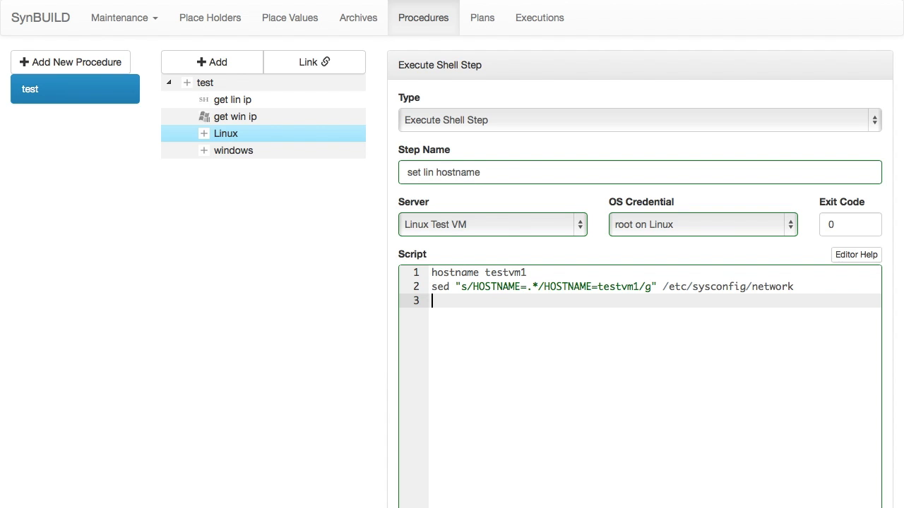
scroll(640, 381, "down", 3)
left_click(421, 499)
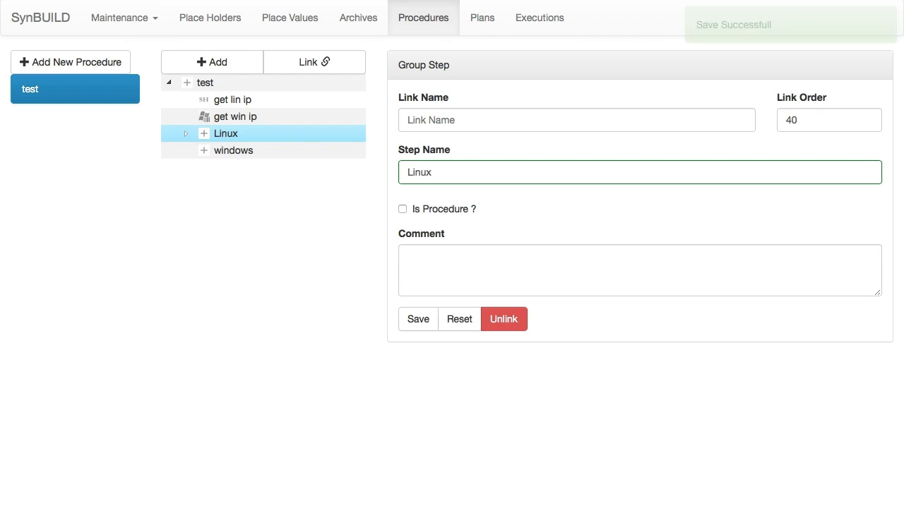
Step: Start an Execute Windows Command step named "set win hostname" in the windows group
left_click(233, 151)
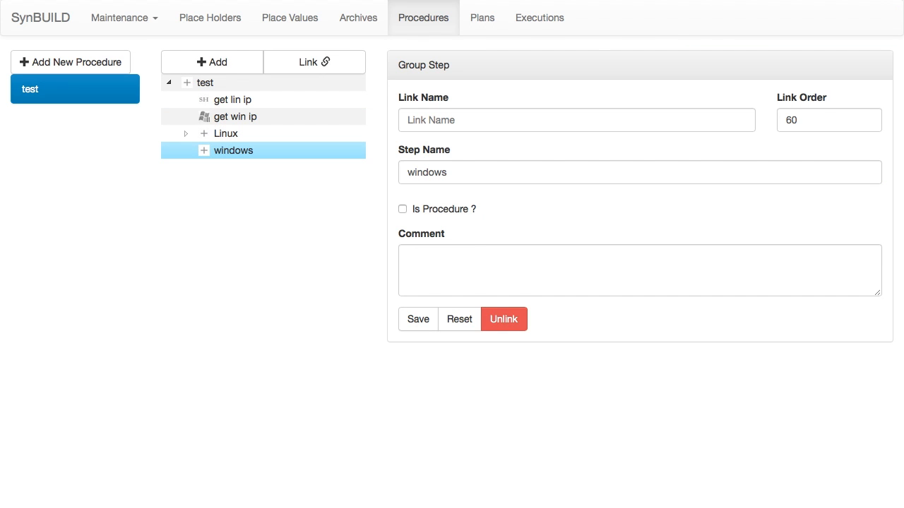
left_click(212, 62)
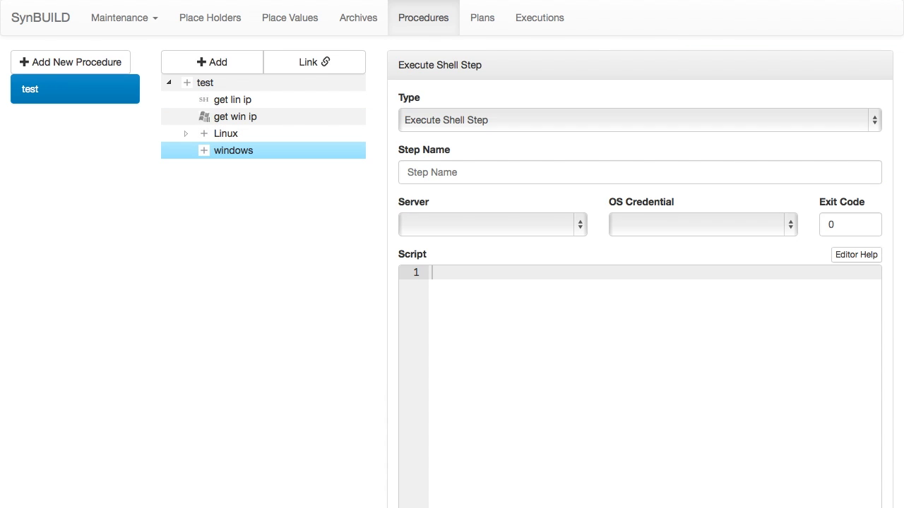
left_click(639, 120)
key("Return")
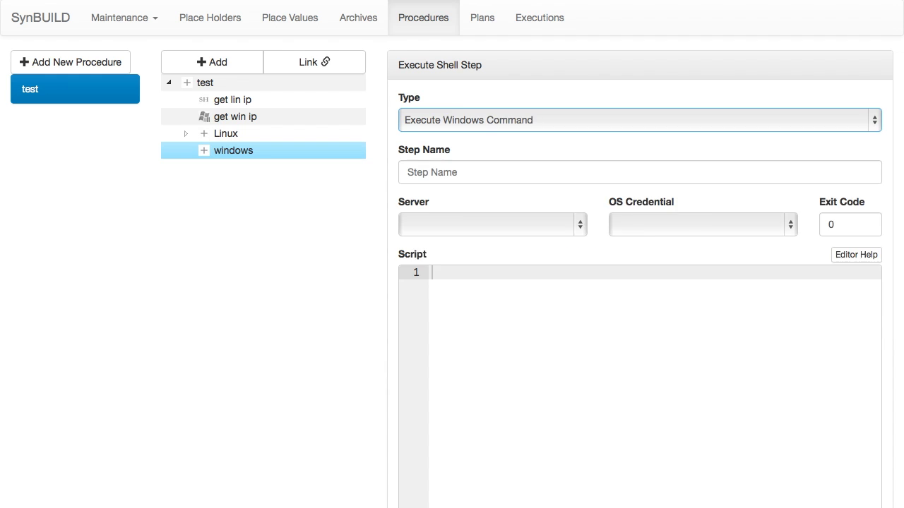
key("Tab")
type("set win hostname")
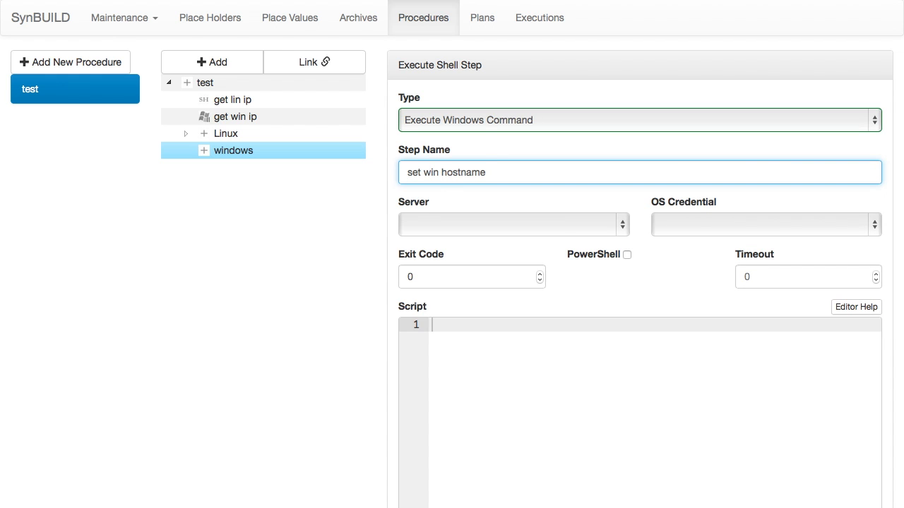
Step: Assign server Windows Test VM and credential Administrator on Windows to the new Windows step
key("Tab")
key("space")
key("Down")
key("Down")
key("Return")
key("Tab")
key("space")
key("Down")
key("Return")
Step: Script the step with netdom renamecomputer "$env:COMPUTERNAME" /Newname "testvm1" /force and Restart-Computer -force, enable PowerShell, and create it
left_click(432, 324)
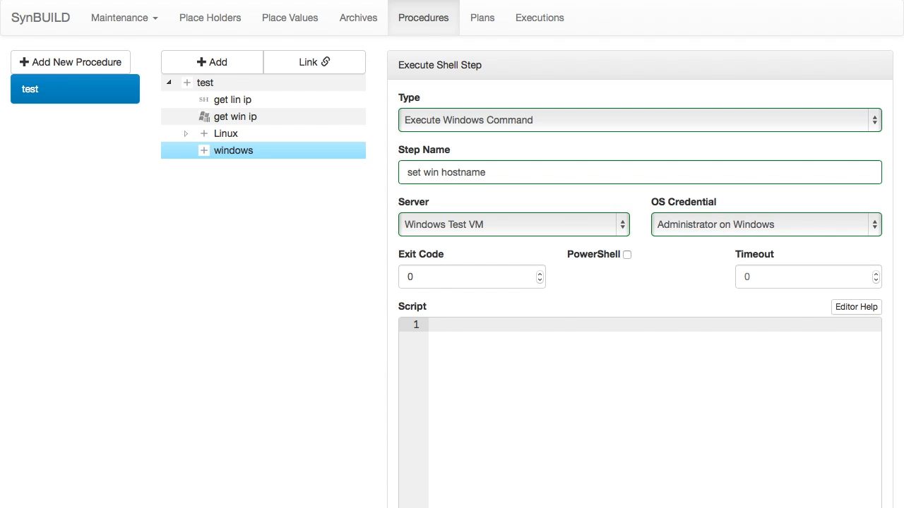
type("netdom renamecomputer \"$env:COMPUTERNAME\" /Newname \"testvm1\" /force Restart-Computer -force")
left_click(626, 254)
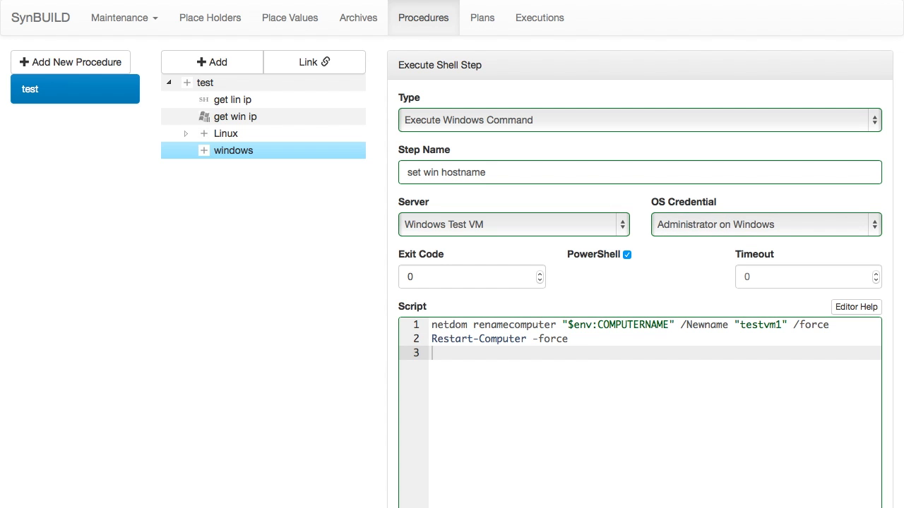
scroll(635, 282, "down", 5)
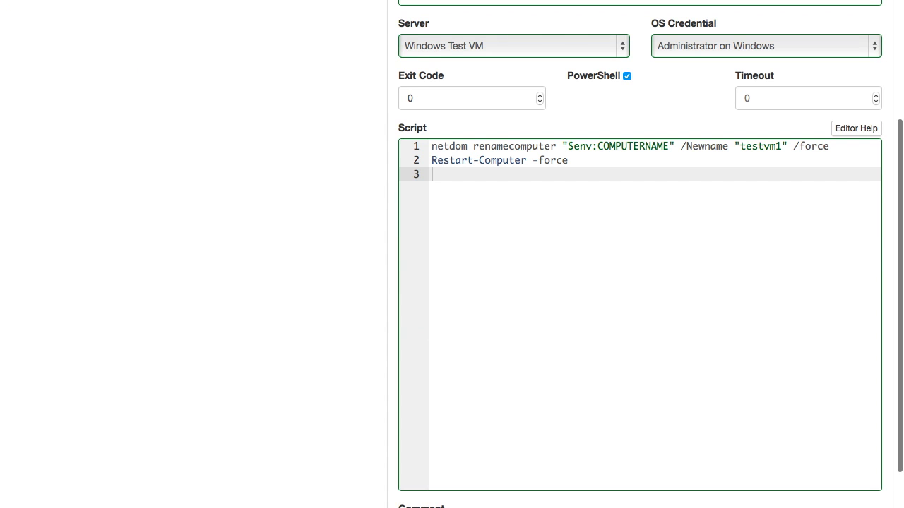
scroll(640, 315, "down", 3)
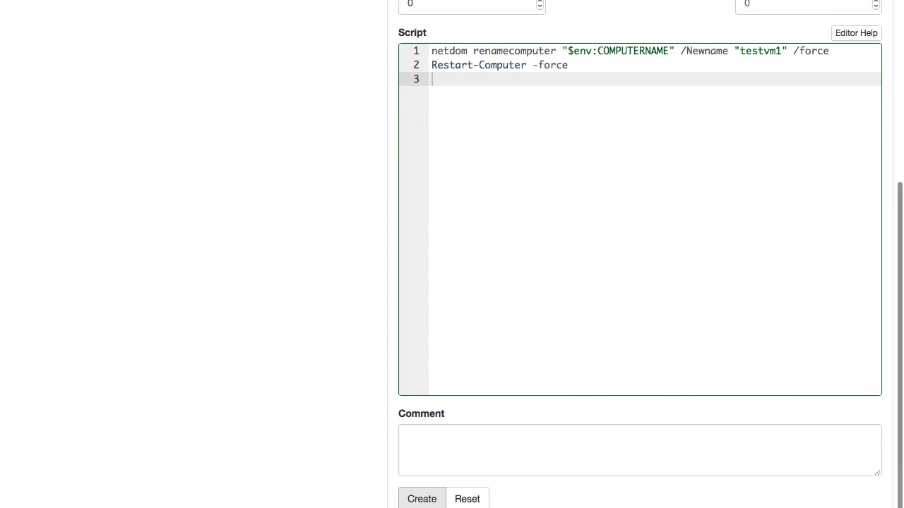
left_click(421, 497)
Step: Link the existing get lin ip step into the Linux group alongside set lin hostname
left_click(186, 150)
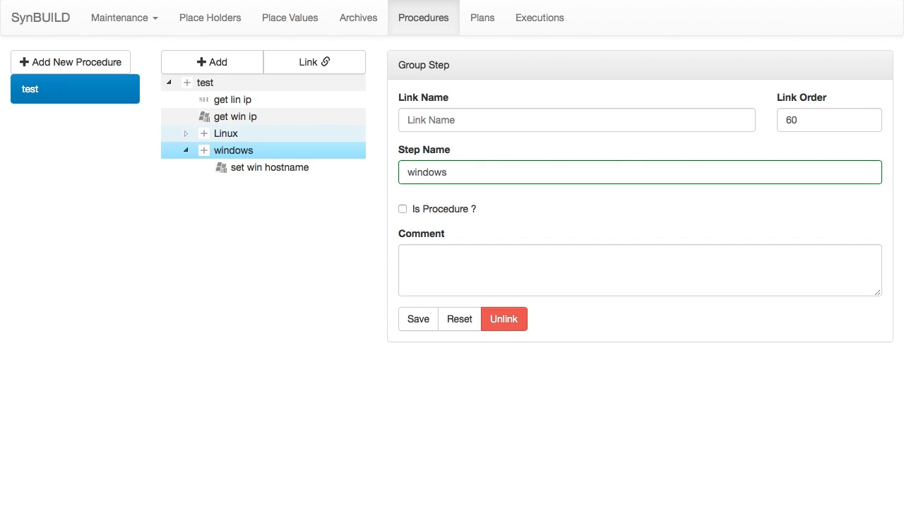
left_click(186, 133)
left_click(261, 151)
left_click(315, 62)
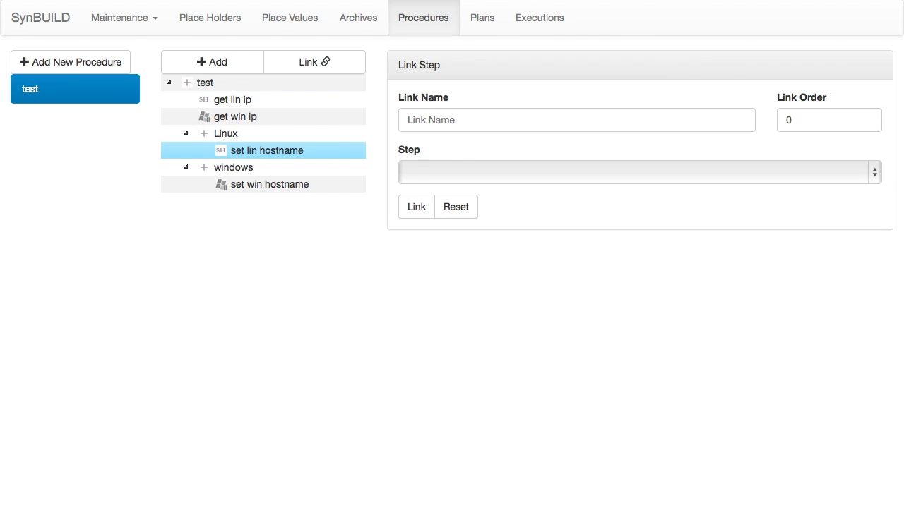
left_click(640, 172)
left_click(436, 160)
left_click(416, 207)
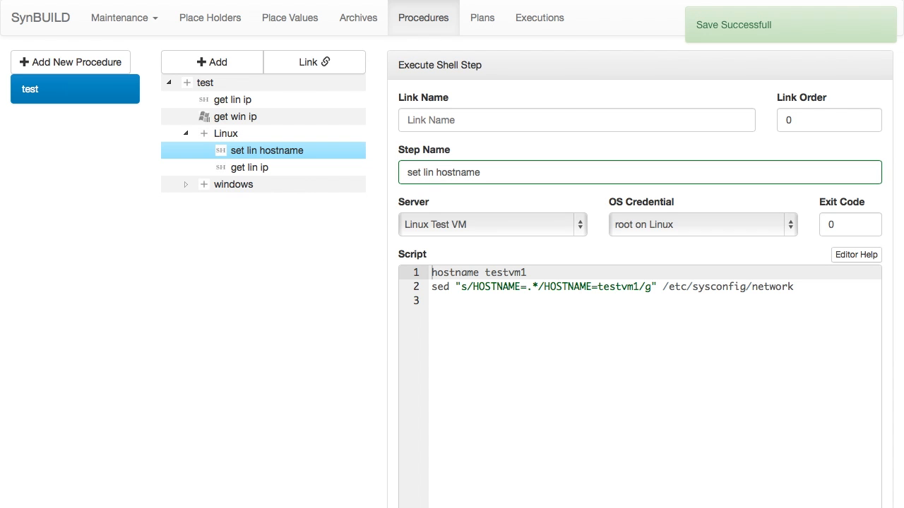
Step: Link the existing get win ip step into the windows group alongside set win hostname
left_click(186, 184)
left_click(262, 201)
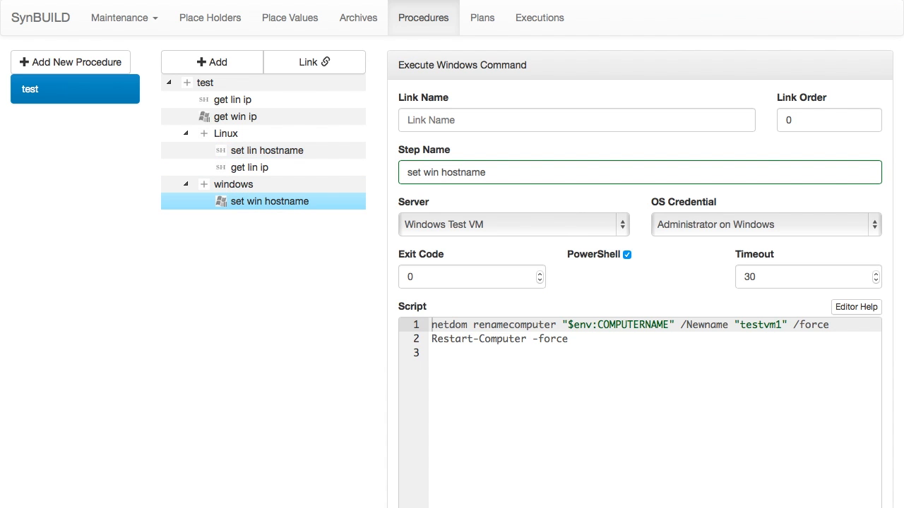
left_click(314, 62)
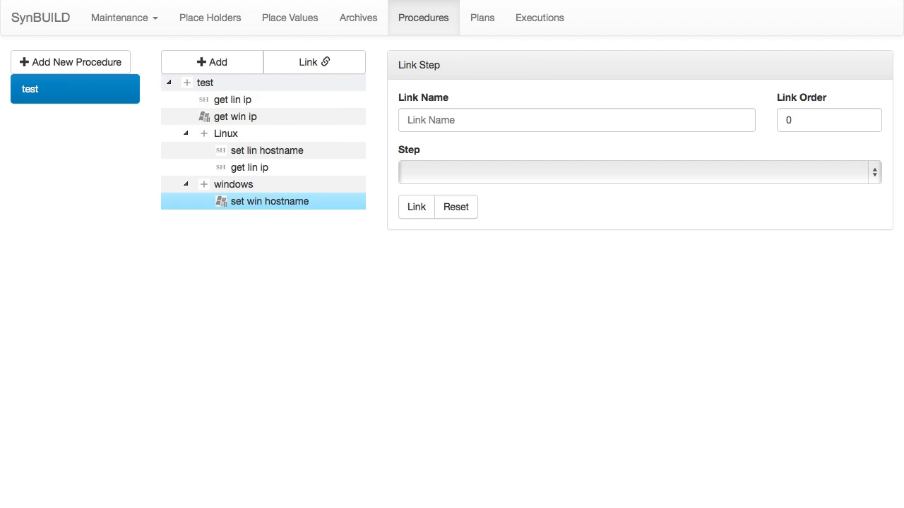
left_click(640, 172)
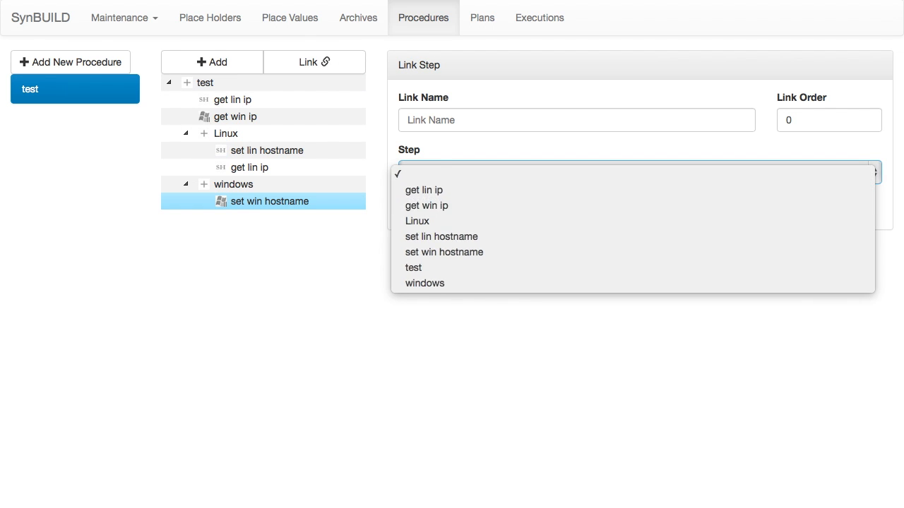
left_click(425, 204)
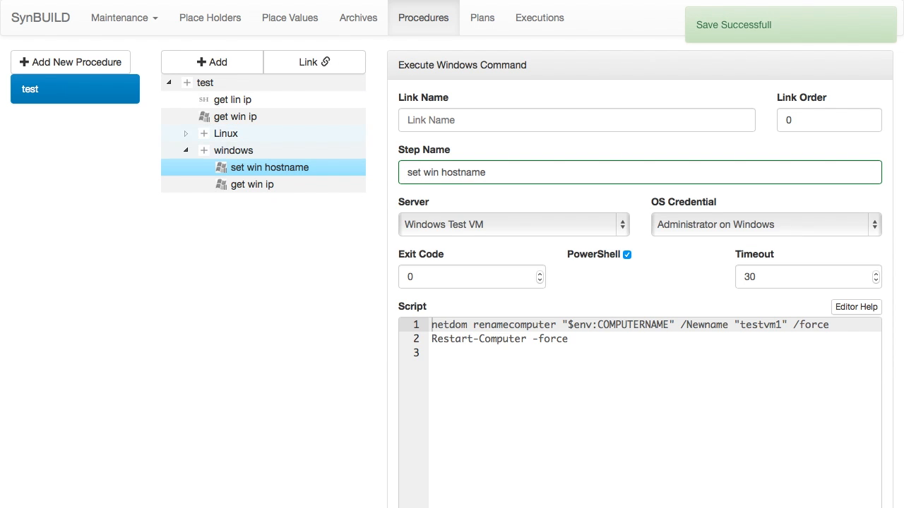
Step: Create a new execution of the test 1 plan and run the whole test procedure
left_click(539, 17)
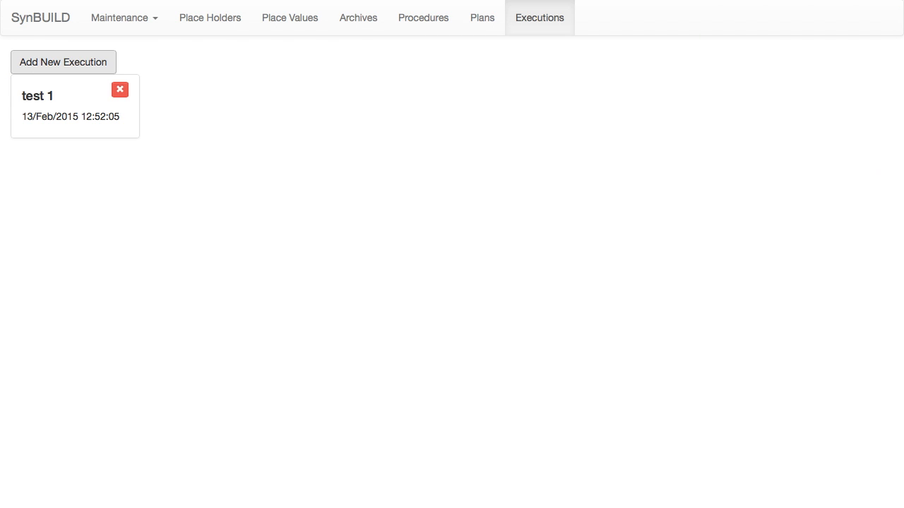
left_click(63, 62)
left_click(452, 101)
left_click(452, 105)
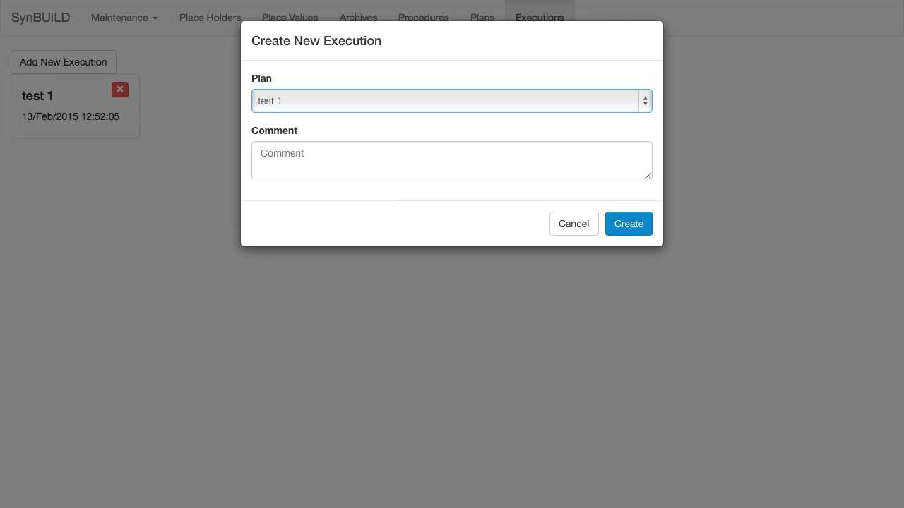
left_click(628, 224)
left_click(71, 106)
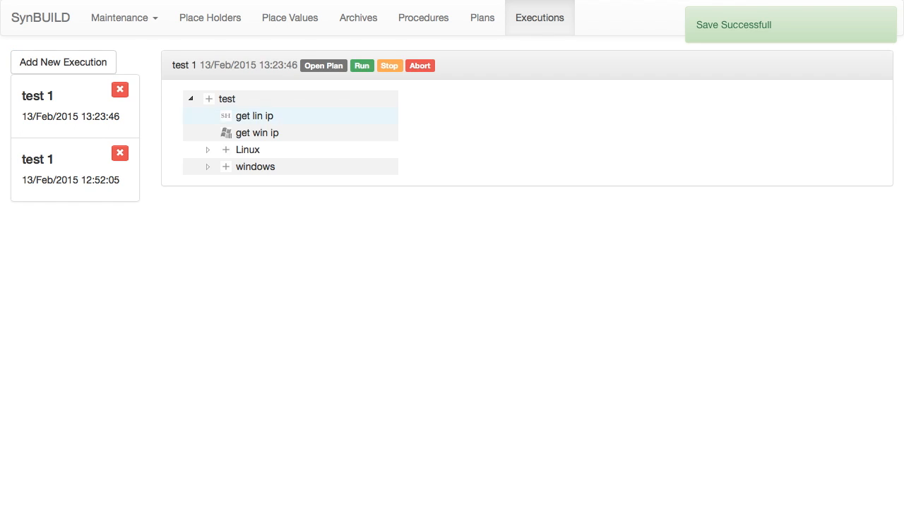
left_click(227, 99)
left_click(361, 66)
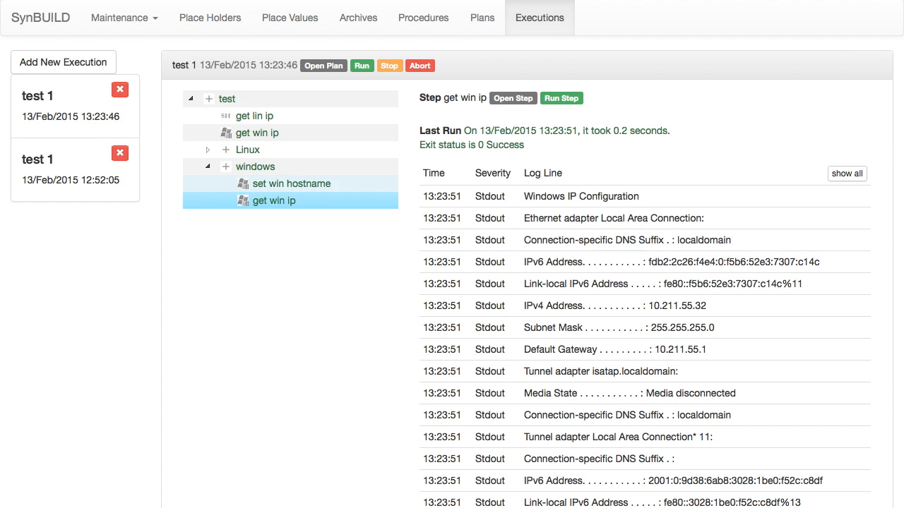
Step: View the set win hostname execution log, and query the hostname from a command prompt on the Windows VM
left_click(290, 184)
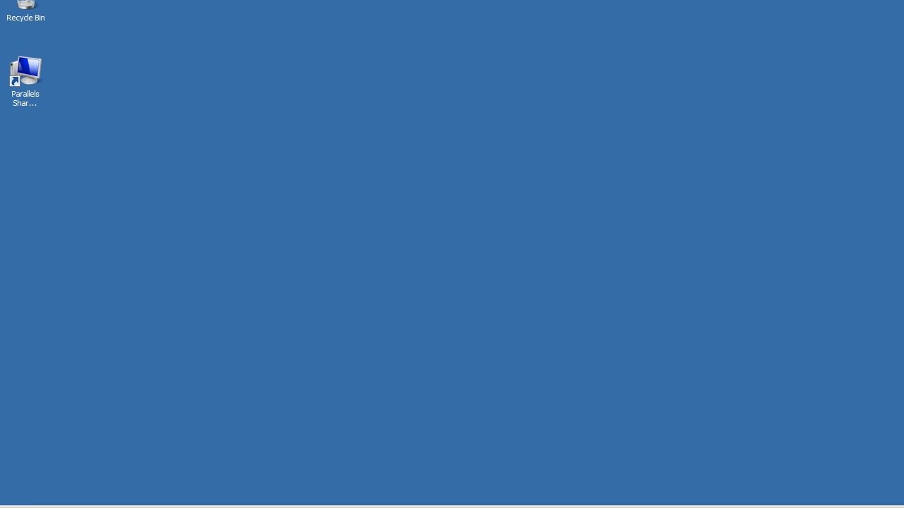
key("super+r")
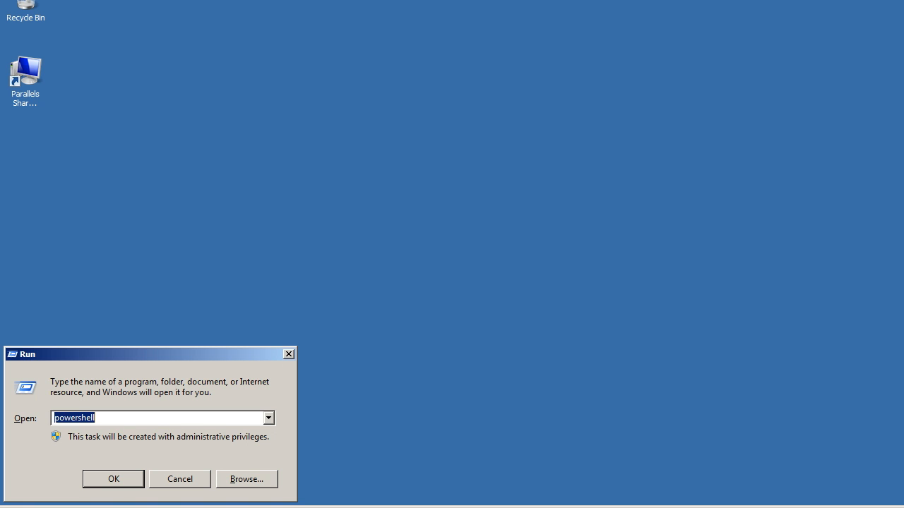
type("cmd")
key("Return")
type("hostname")
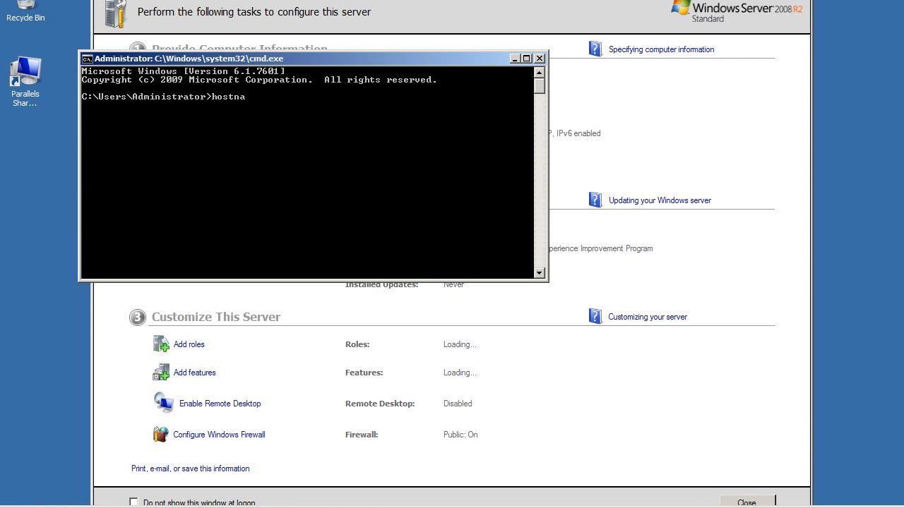
key("Return")
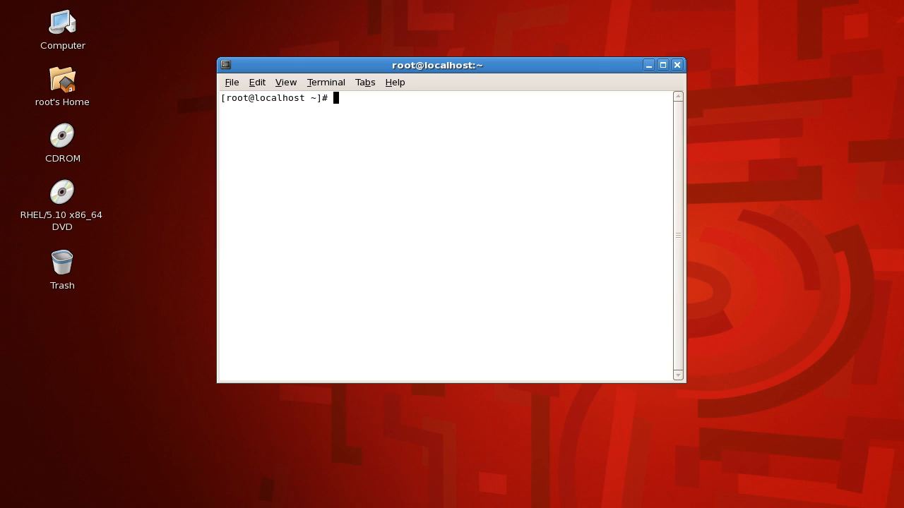
Step: Query the hostname from the root terminal on the Linux VM
type("hostname")
key("Return")
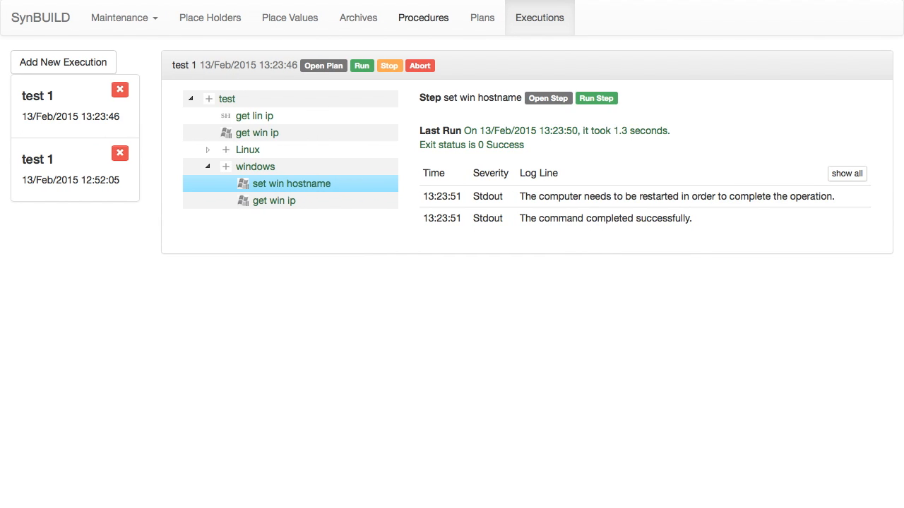
Step: Reopen the test procedure in SynBUILD and expand its Linux and windows groups
left_click(423, 18)
left_click(56, 88)
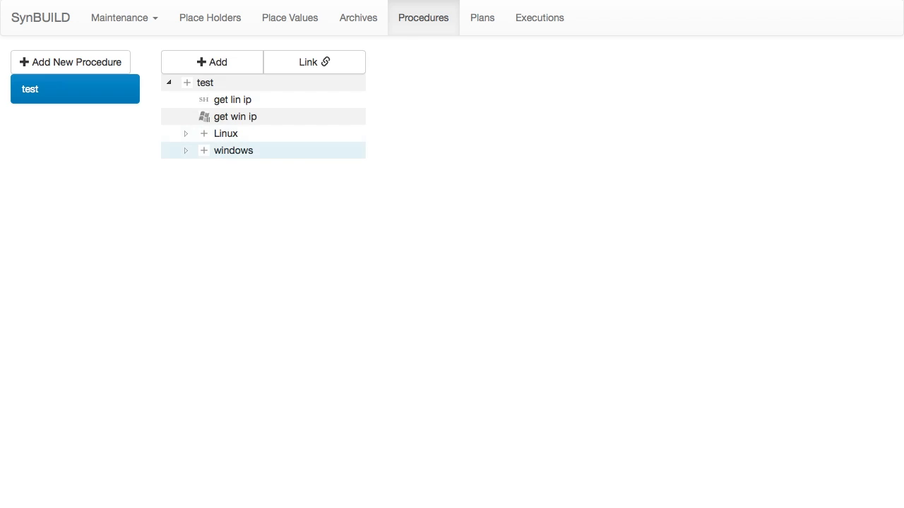
left_click(186, 150)
left_click(185, 134)
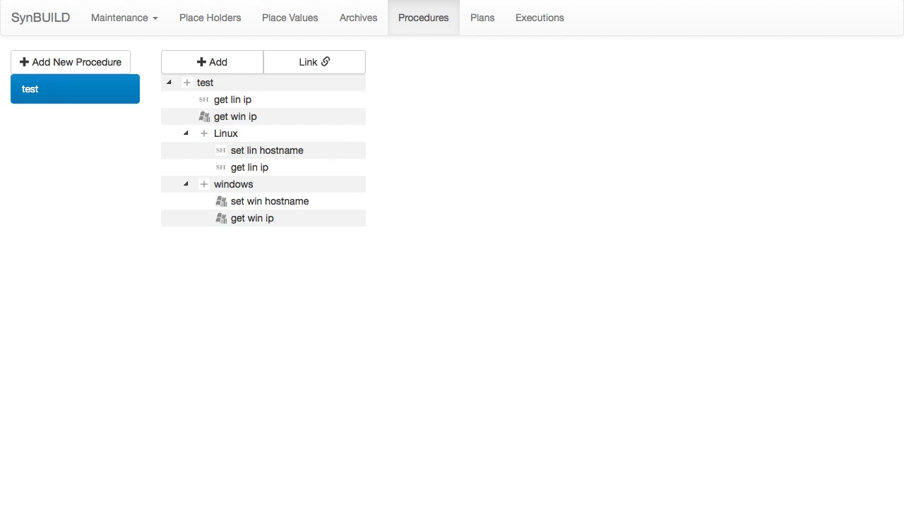